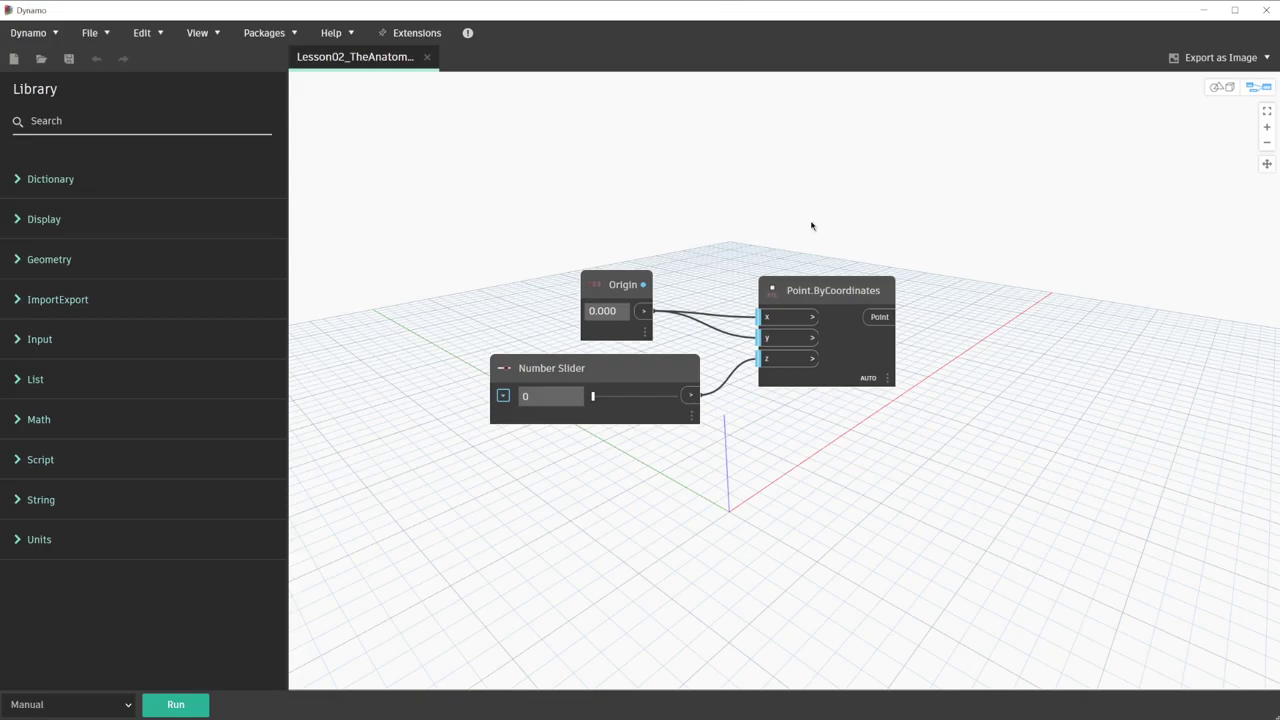
- Create two new notes and place them beside each other in the empty space above the nodes
{"action": "left_click", "coordinate": [146, 35]}
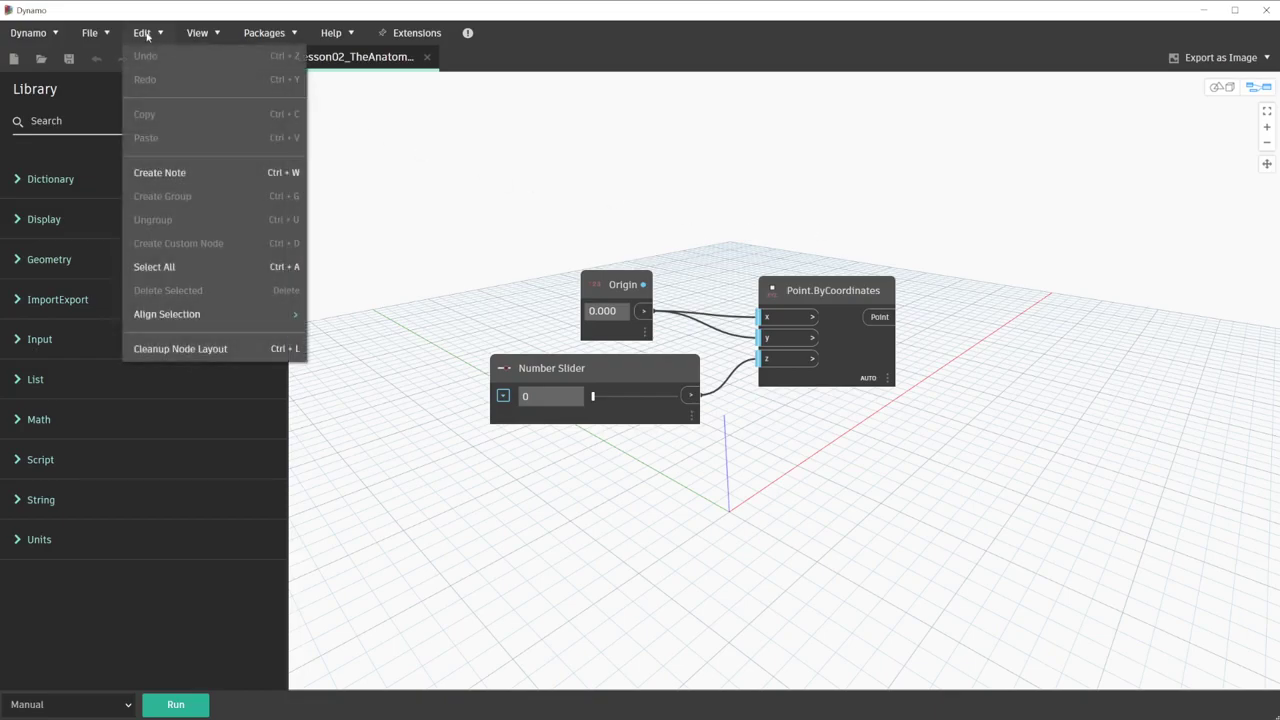
{"action": "left_click", "coordinate": [185, 173]}
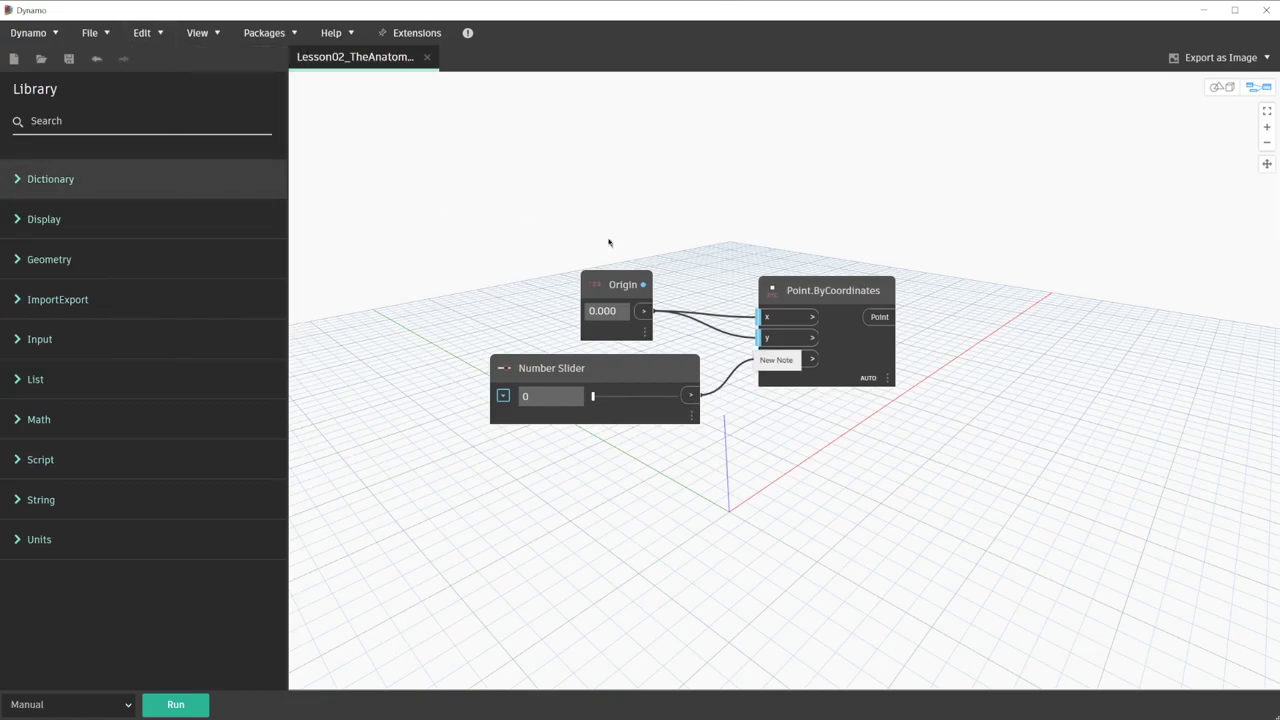
{"action": "left_click_drag", "start_coordinate": [778, 361], "coordinate": [701, 186]}
{"action": "key", "text": "ctrl+w"}
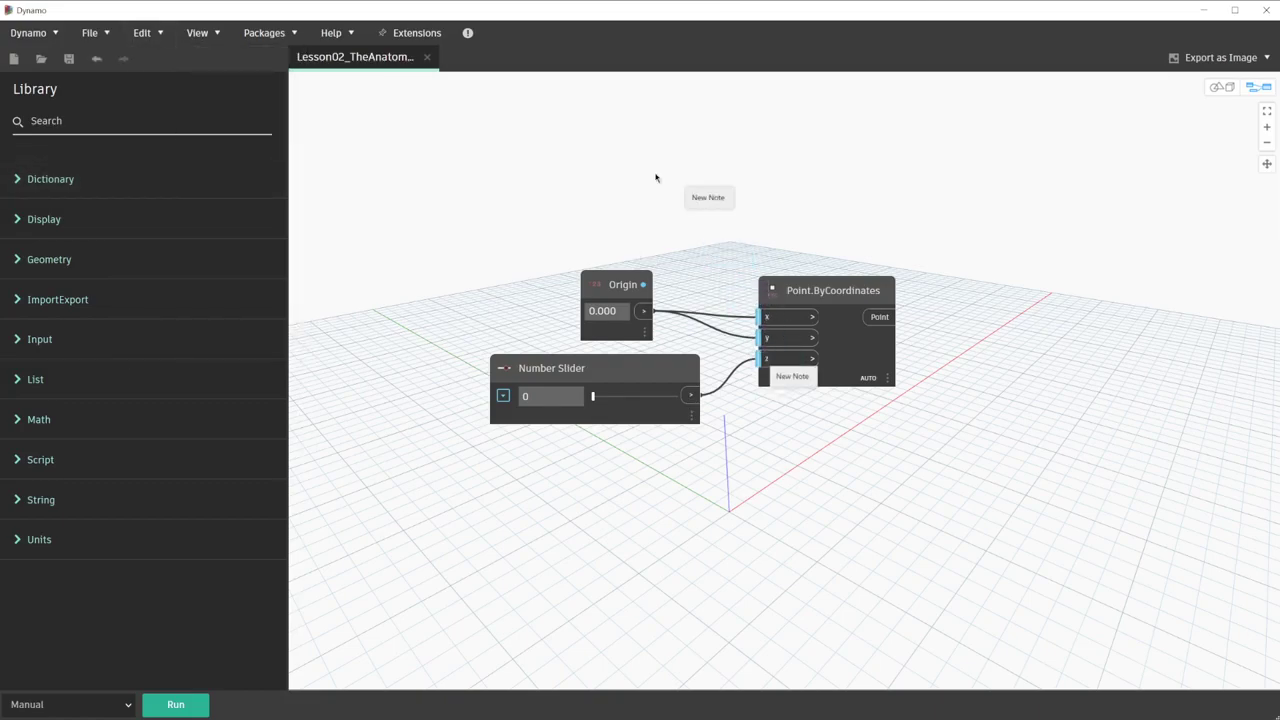
{"action": "left_click_drag", "start_coordinate": [790, 368], "coordinate": [779, 195]}
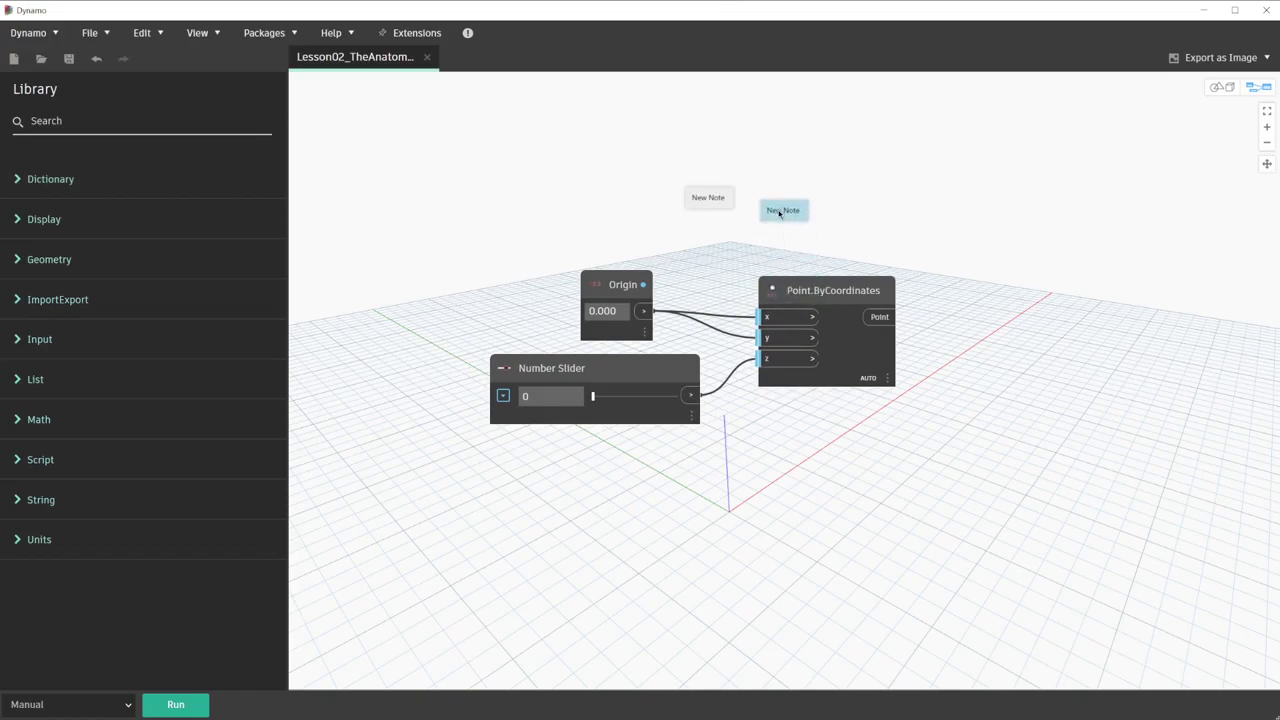
{"action": "left_click", "coordinate": [642, 222]}
{"action": "left_click", "coordinate": [145, 32]}
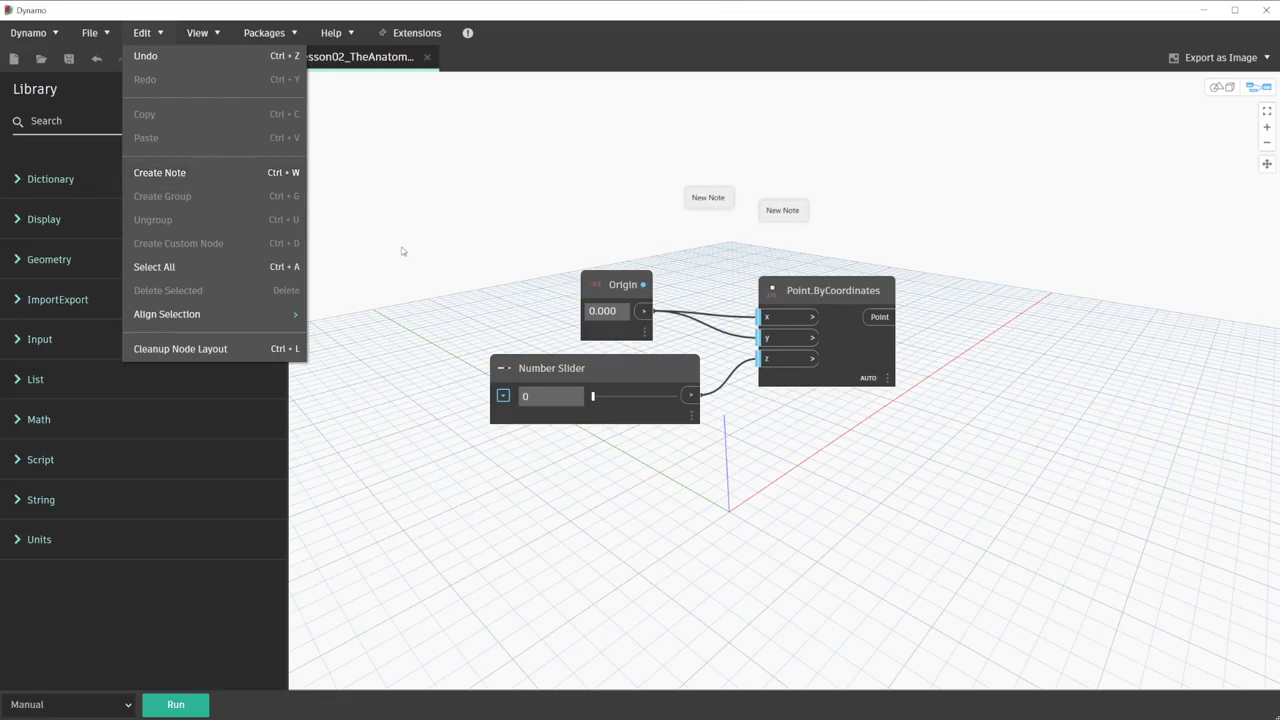
{"action": "left_click", "coordinate": [445, 257]}
- Place the first note directly above the Origin node and change its text to "Number"
{"action": "scroll", "coordinate": [551, 286], "scroll_direction": "up", "scroll_amount": 1}
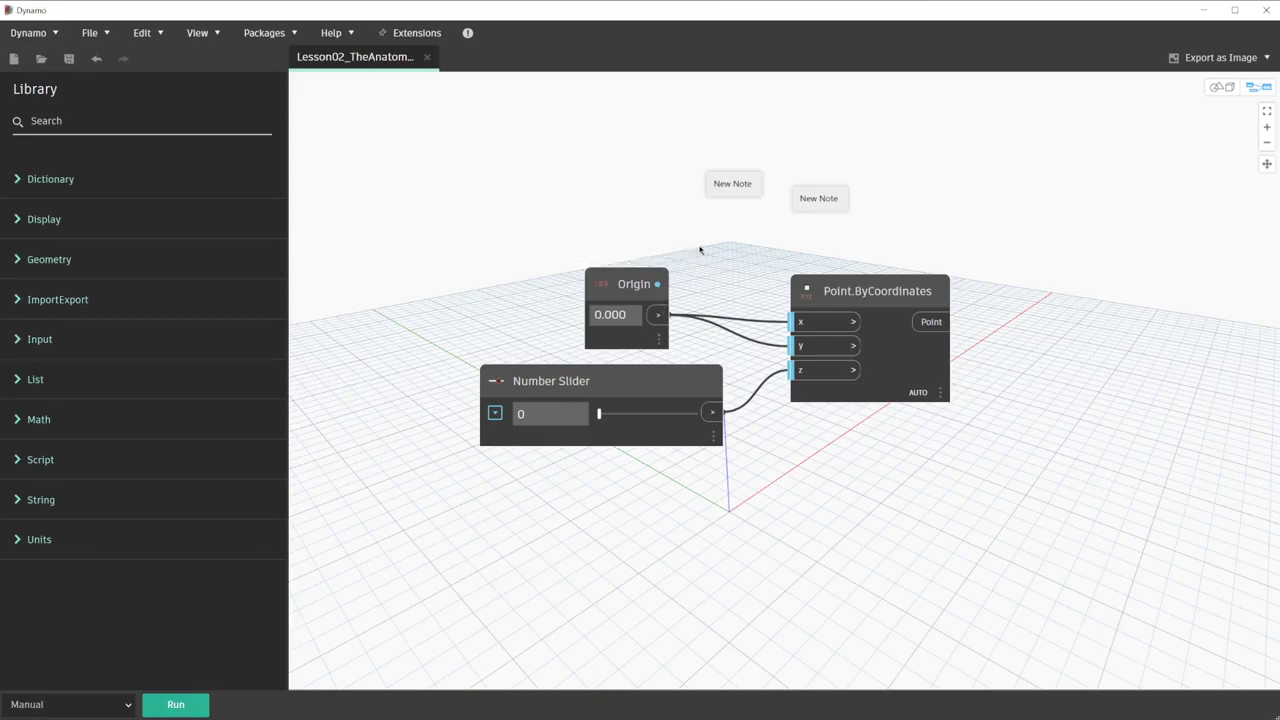
{"action": "left_click_drag", "start_coordinate": [729, 186], "coordinate": [623, 248]}
{"action": "double_click", "coordinate": [624, 248]}
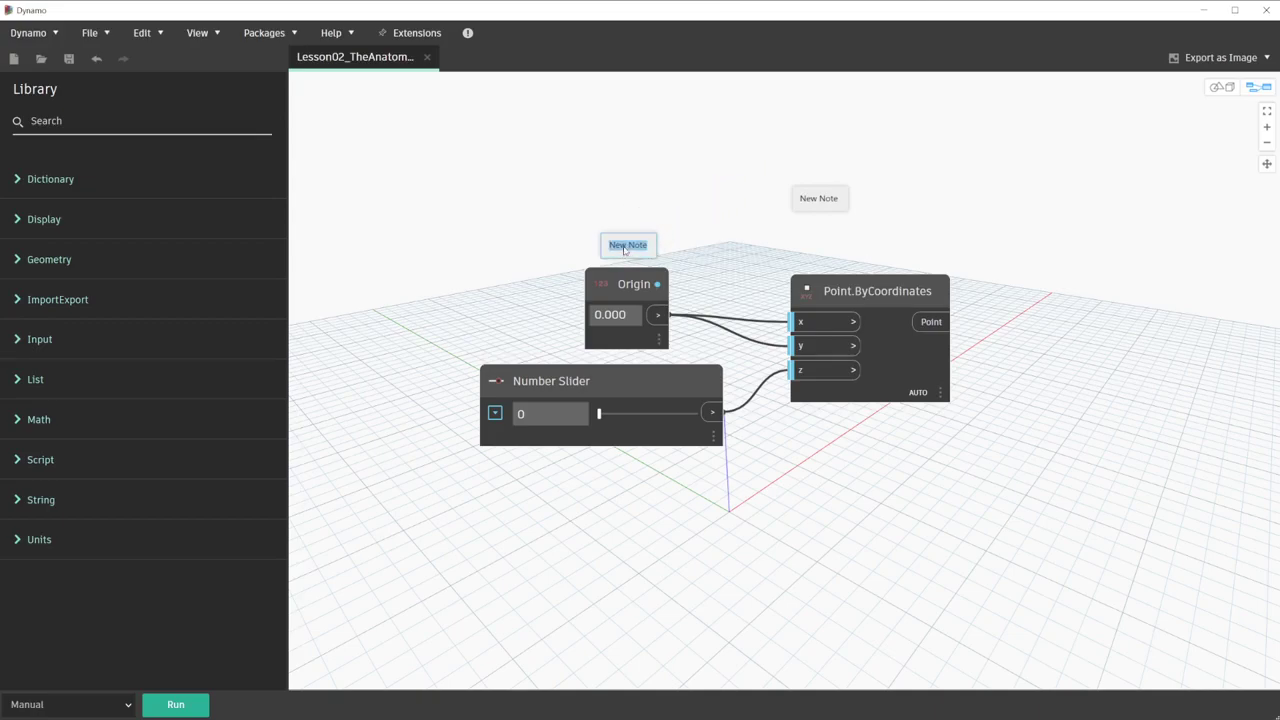
{"action": "key", "text": "BackSpace"}
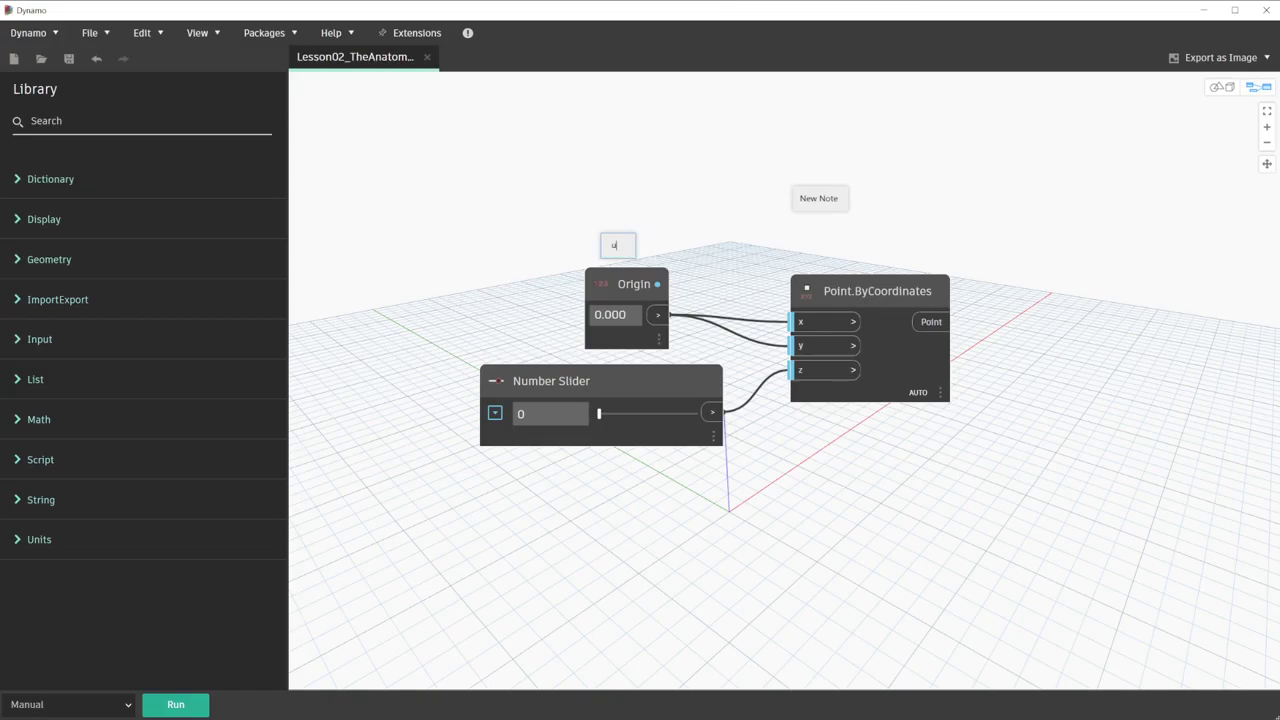
{"action": "type", "text": "Number"}
{"action": "left_click", "coordinate": [717, 235]}
- Pin the Number note to the Origin node, and shift the node slightly up and to the right
{"action": "left_click", "coordinate": [645, 285]}
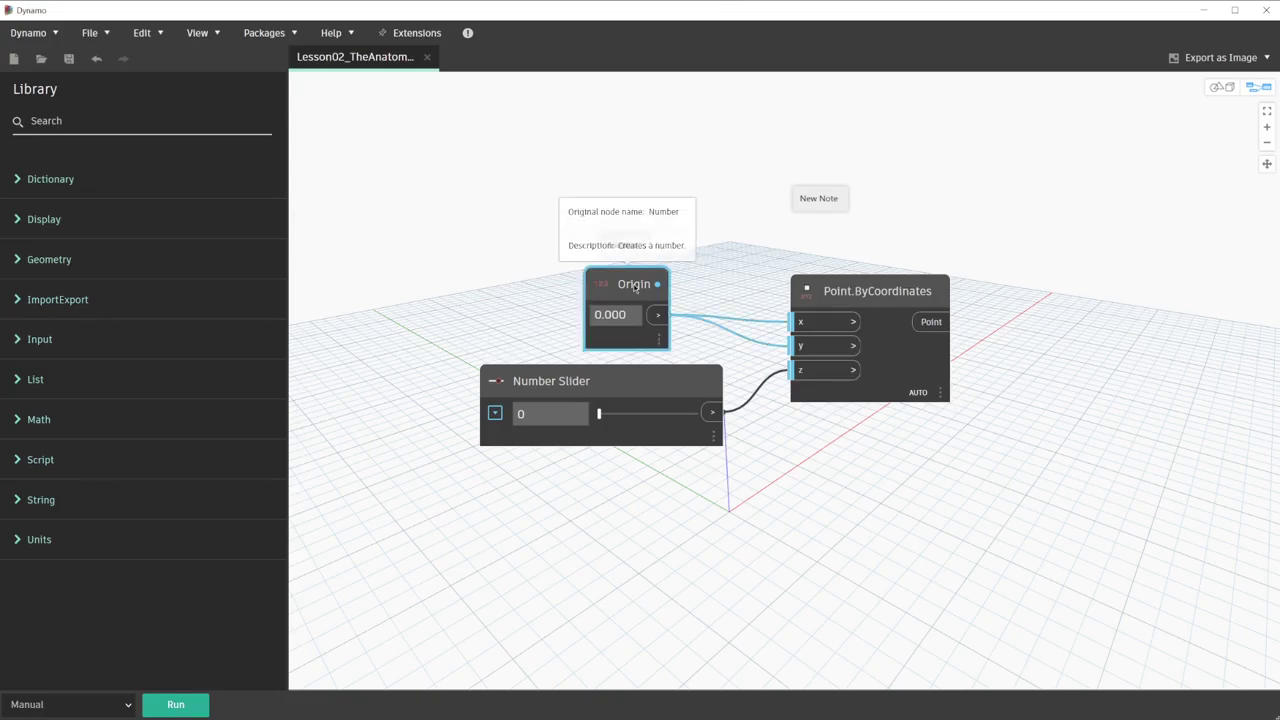
{"action": "left_click", "coordinate": [636, 250], "text": "shift"}
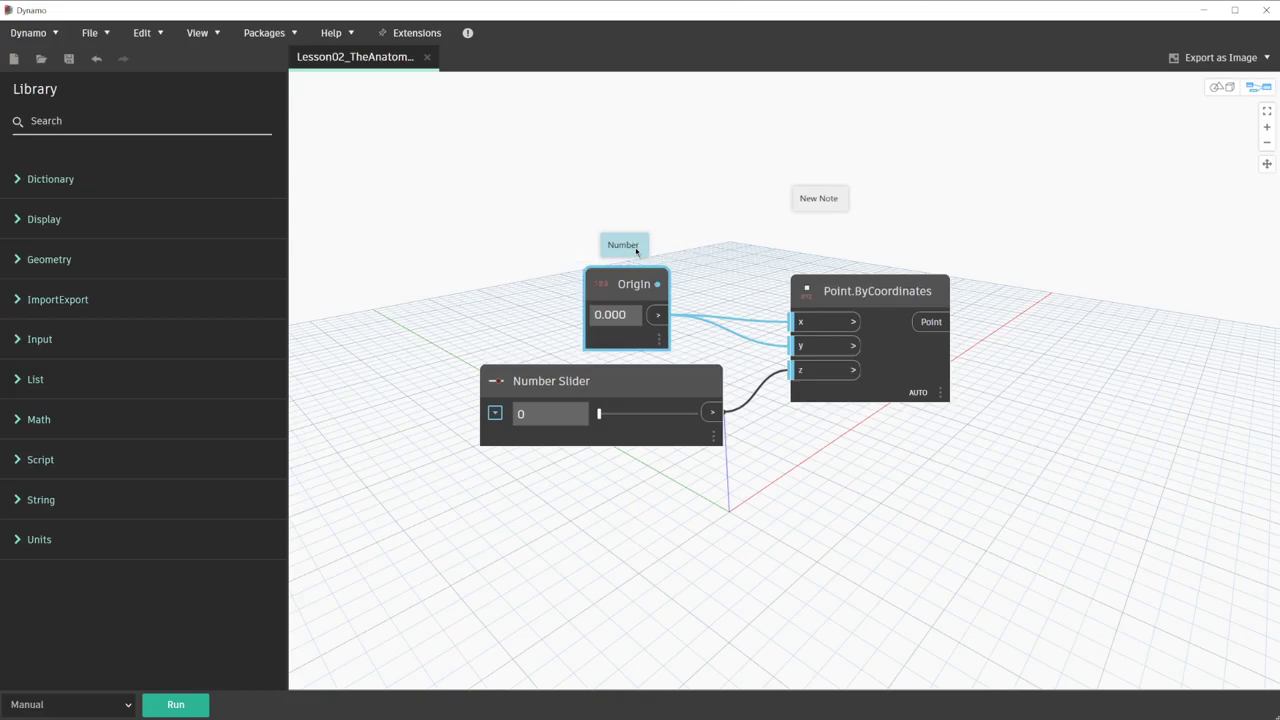
{"action": "right_click", "coordinate": [636, 250]}
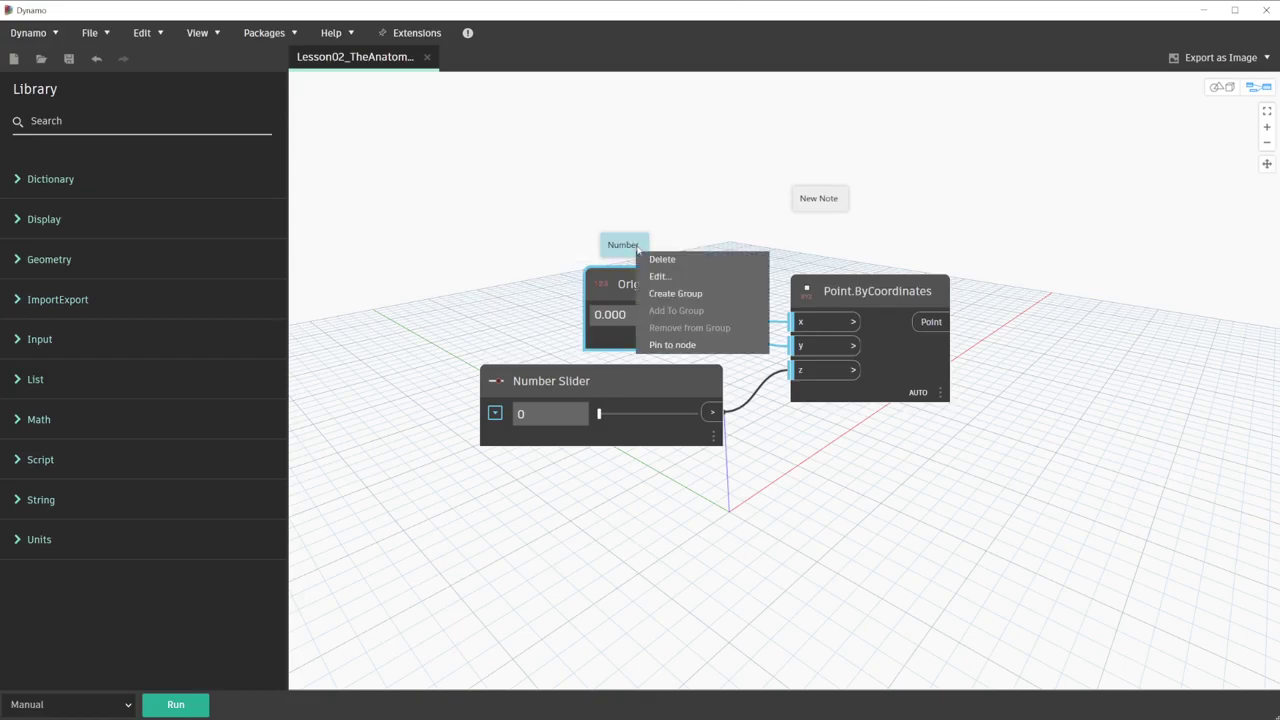
{"action": "left_click", "coordinate": [672, 344]}
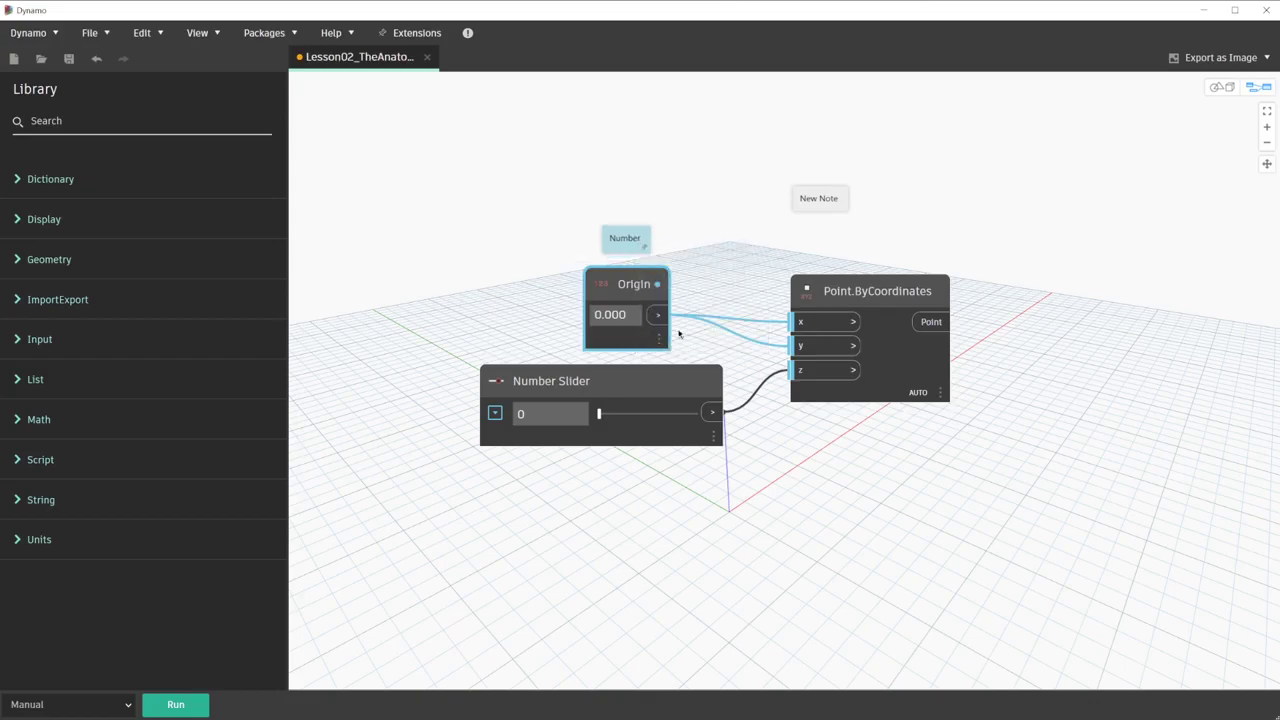
{"action": "mouse_move", "coordinate": [644, 293]}
{"action": "left_mouse_down"}
{"action": "mouse_move", "coordinate": [686, 275]}
{"action": "mouse_move", "coordinate": [664, 239]}
{"action": "mouse_move", "coordinate": [607, 244]}
{"action": "mouse_move", "coordinate": [624, 293]}
{"action": "mouse_move", "coordinate": [663, 281]}
{"action": "left_mouse_up"}
{"action": "left_click", "coordinate": [1131, 252]}
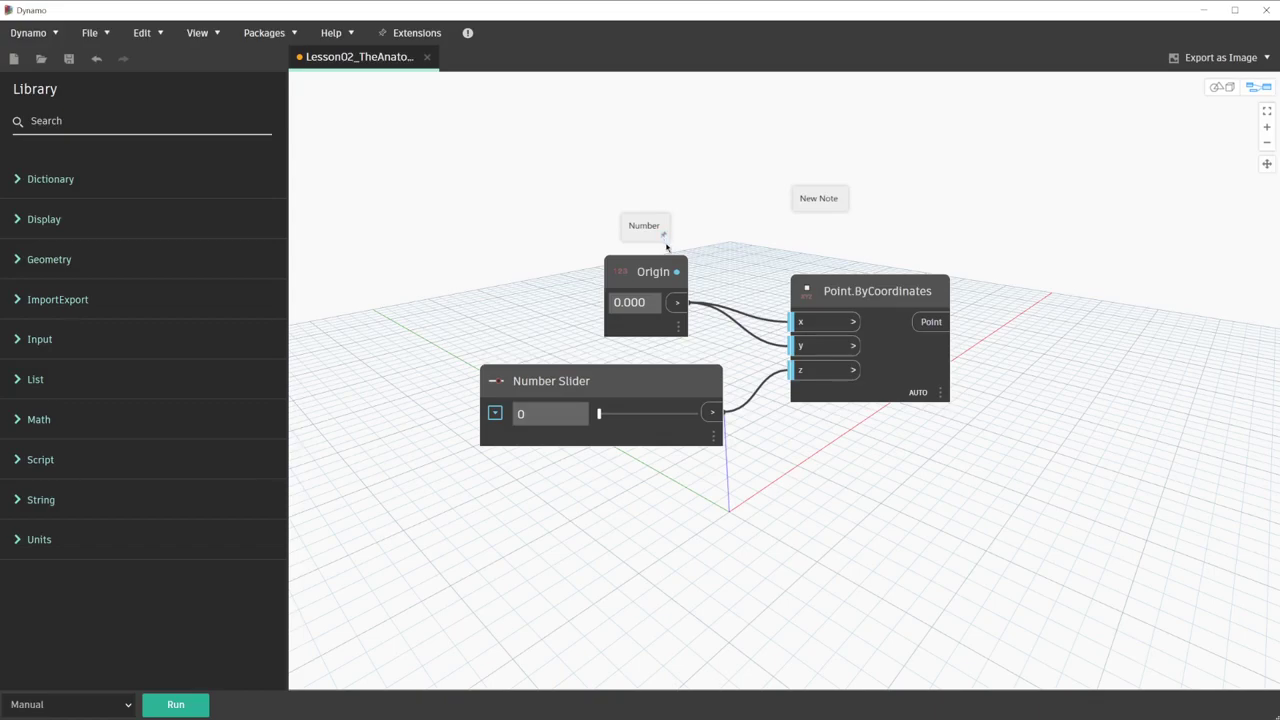
- Delete the unused "New Note" note above the Point.ByCoordinates node
{"action": "left_click", "coordinate": [814, 207]}
{"action": "key", "text": "Delete"}
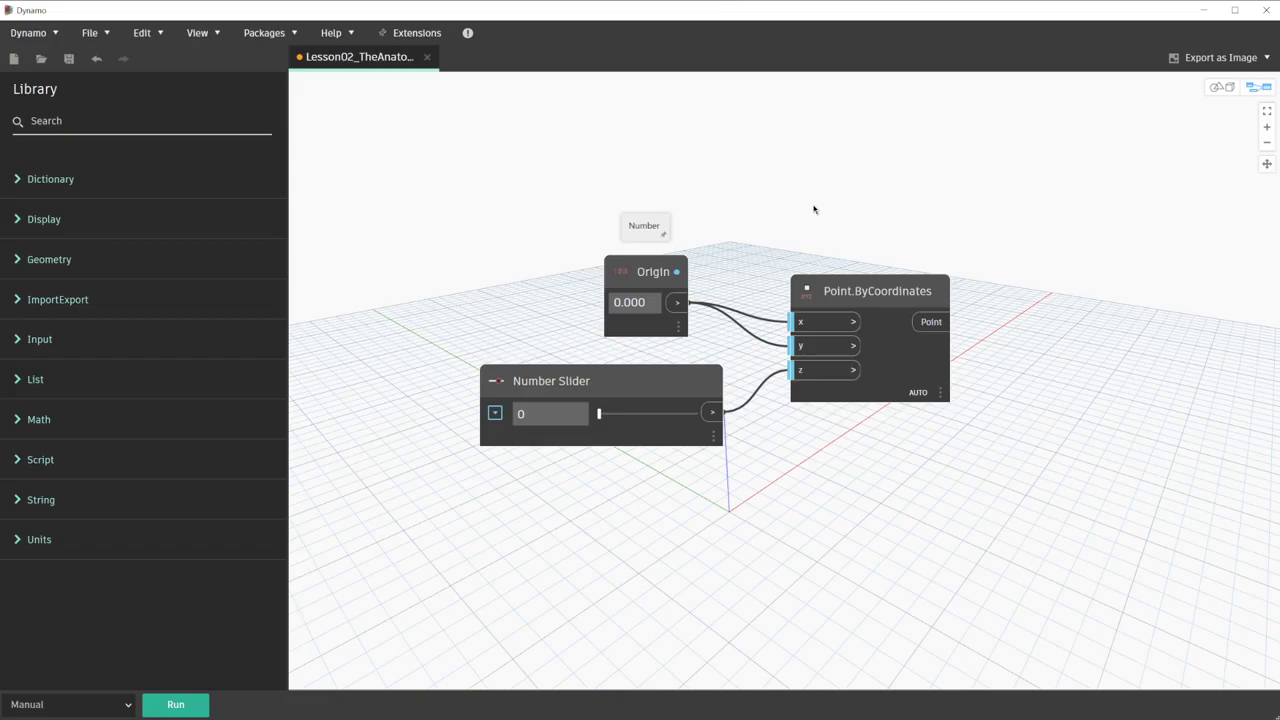
- Create a group from the Origin node and its pinned note
{"action": "left_click", "coordinate": [654, 274]}
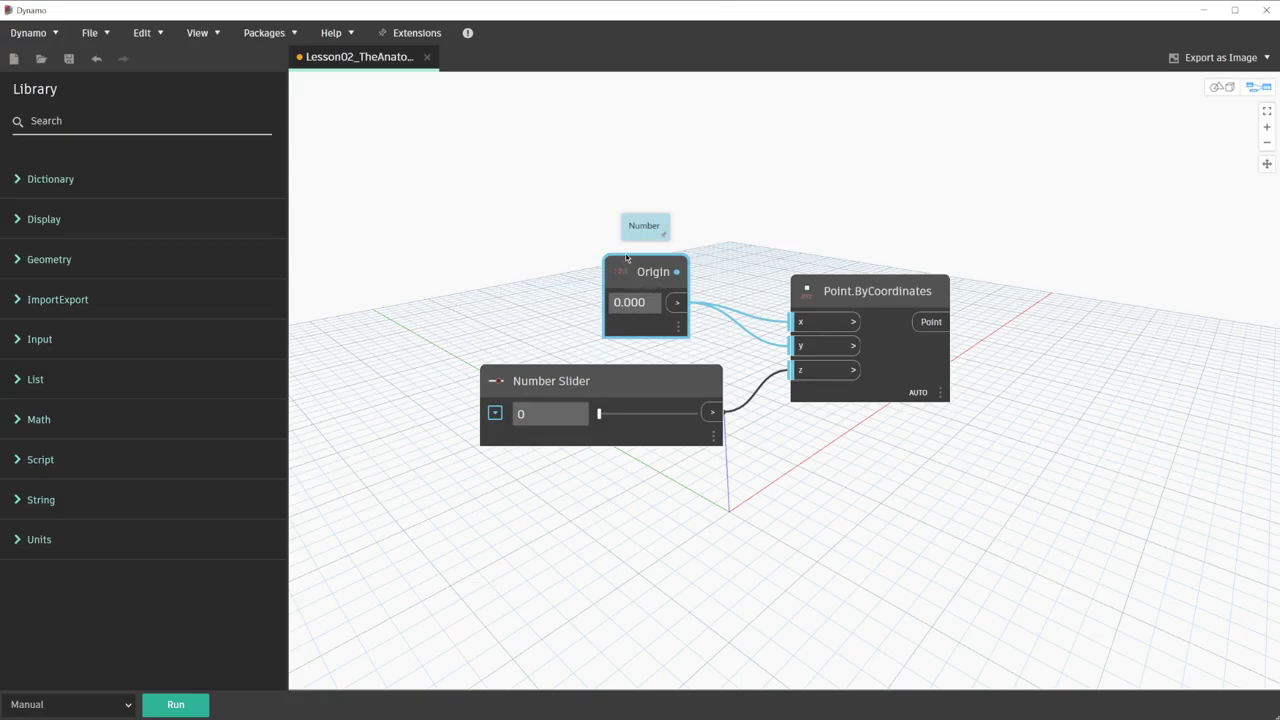
{"action": "left_click", "coordinate": [148, 33]}
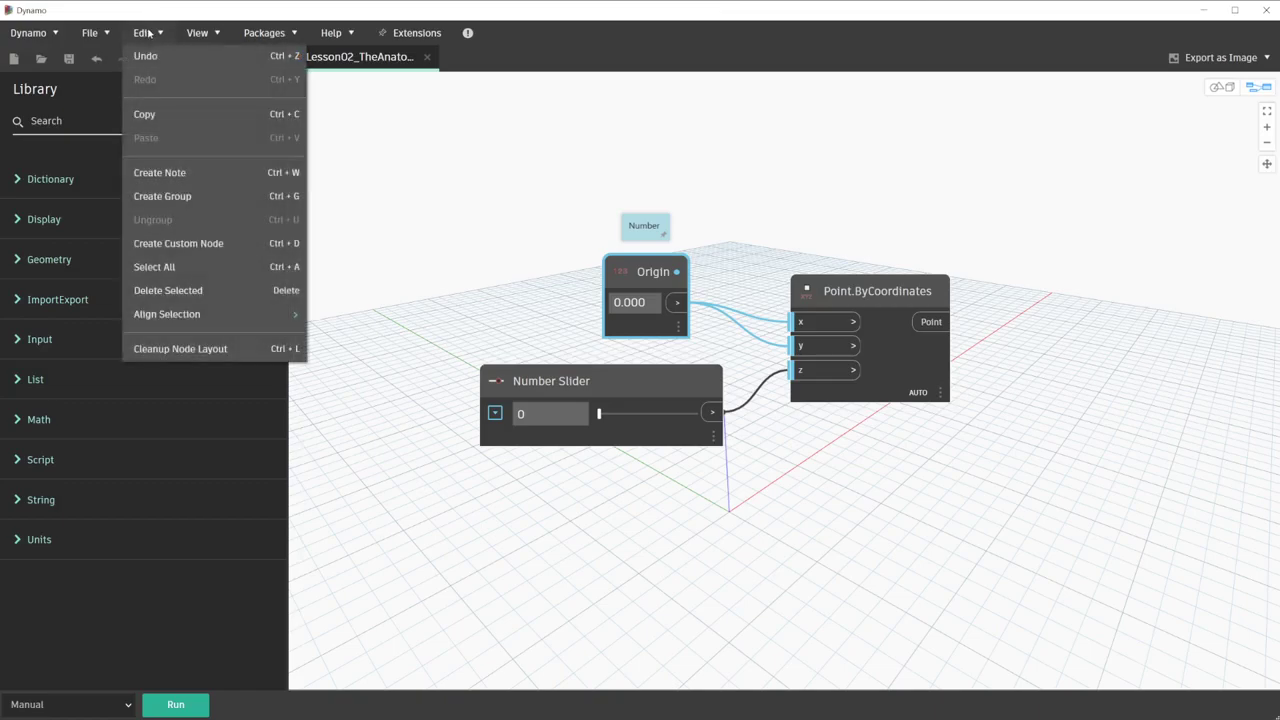
{"action": "left_click", "coordinate": [204, 197]}
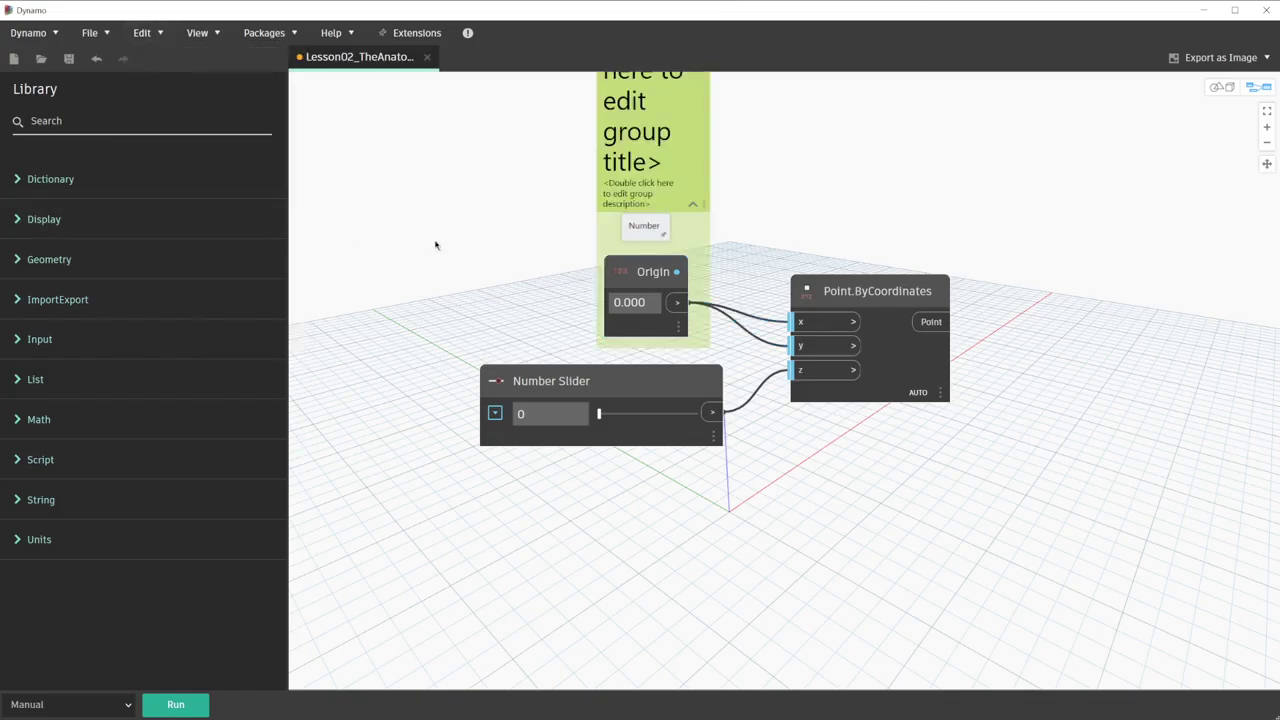
- Ungroup the Origin node and its pinned note
{"action": "middle_click_drag", "start_coordinate": [457, 220], "coordinate": [459, 323]}
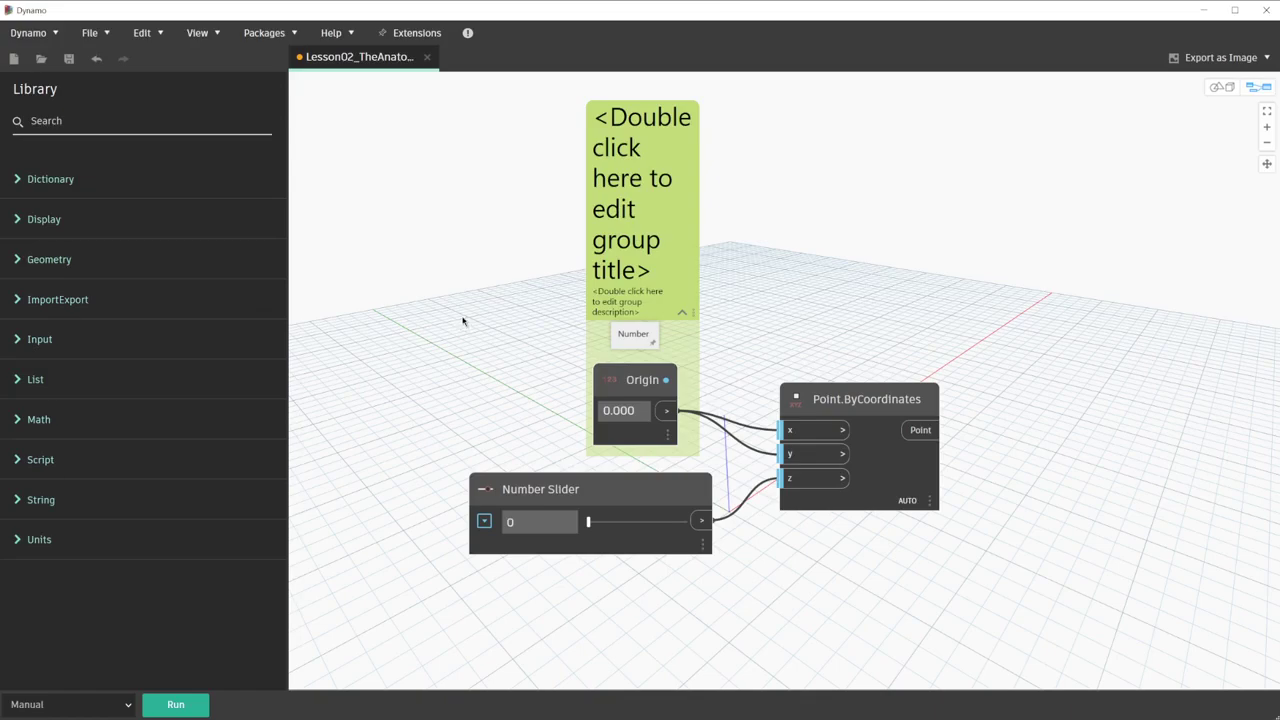
{"action": "right_click", "coordinate": [683, 283]}
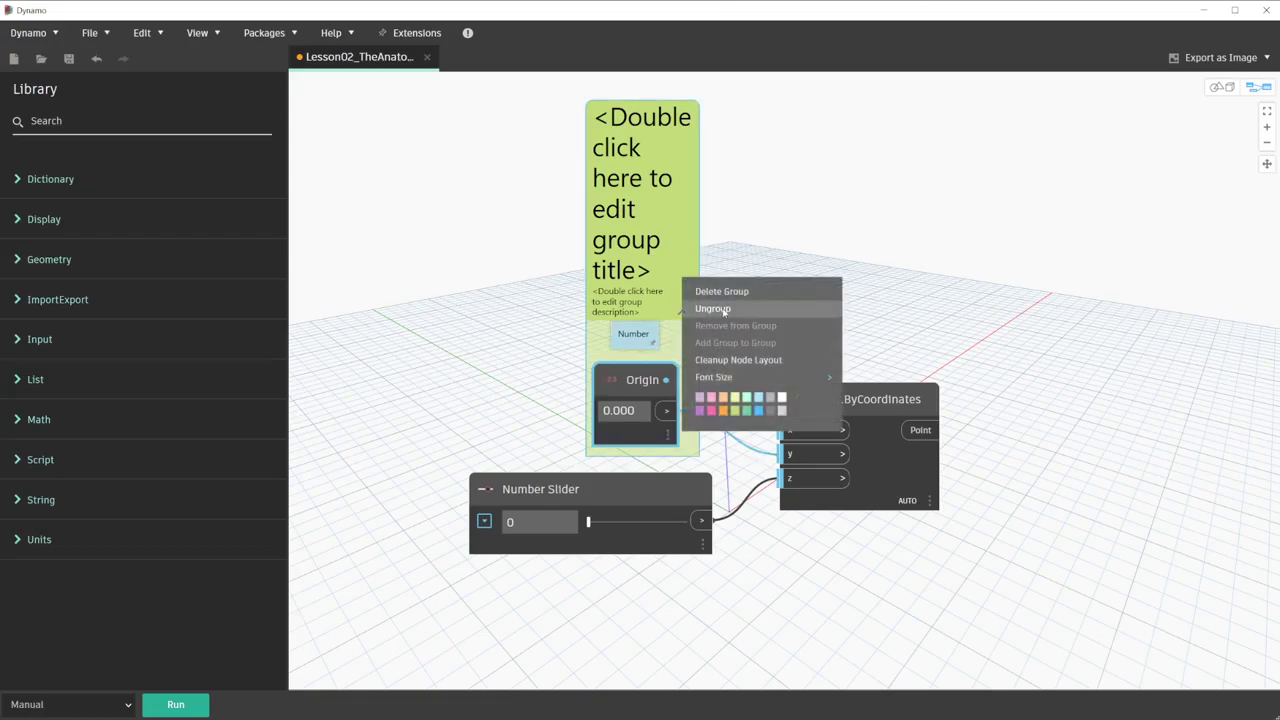
{"action": "left_click", "coordinate": [724, 310]}
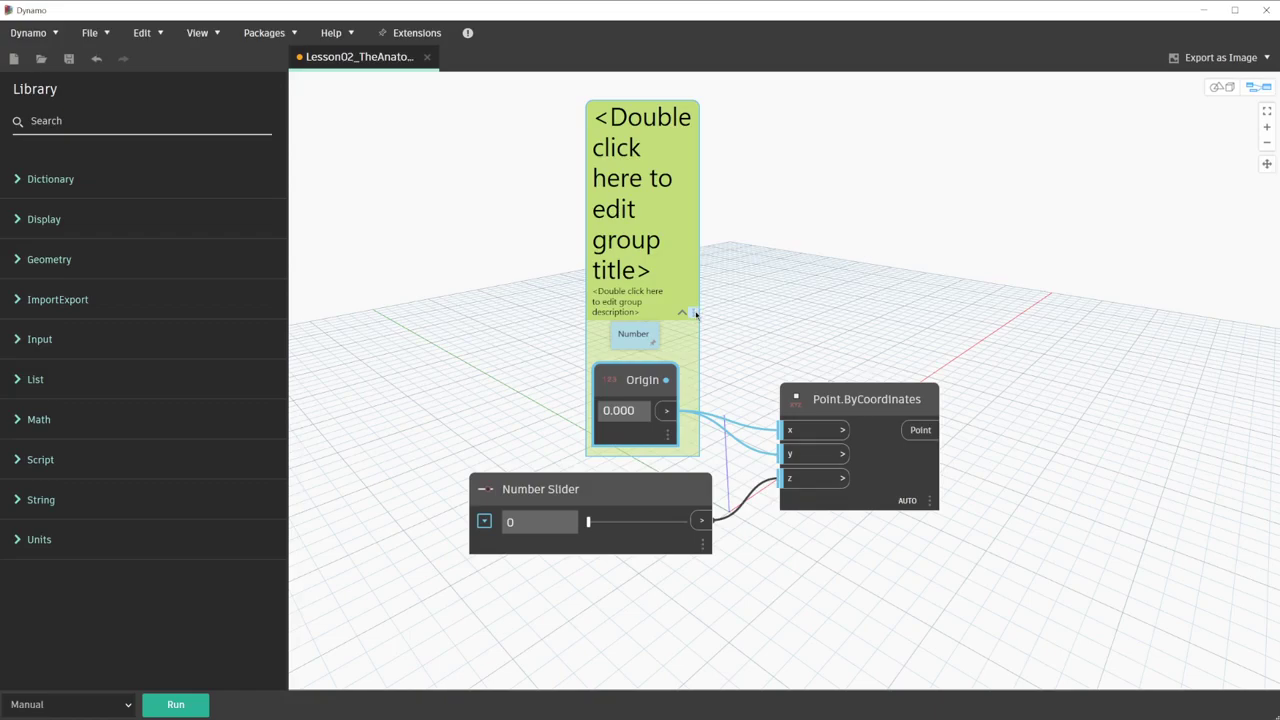
{"action": "right_click", "coordinate": [696, 314]}
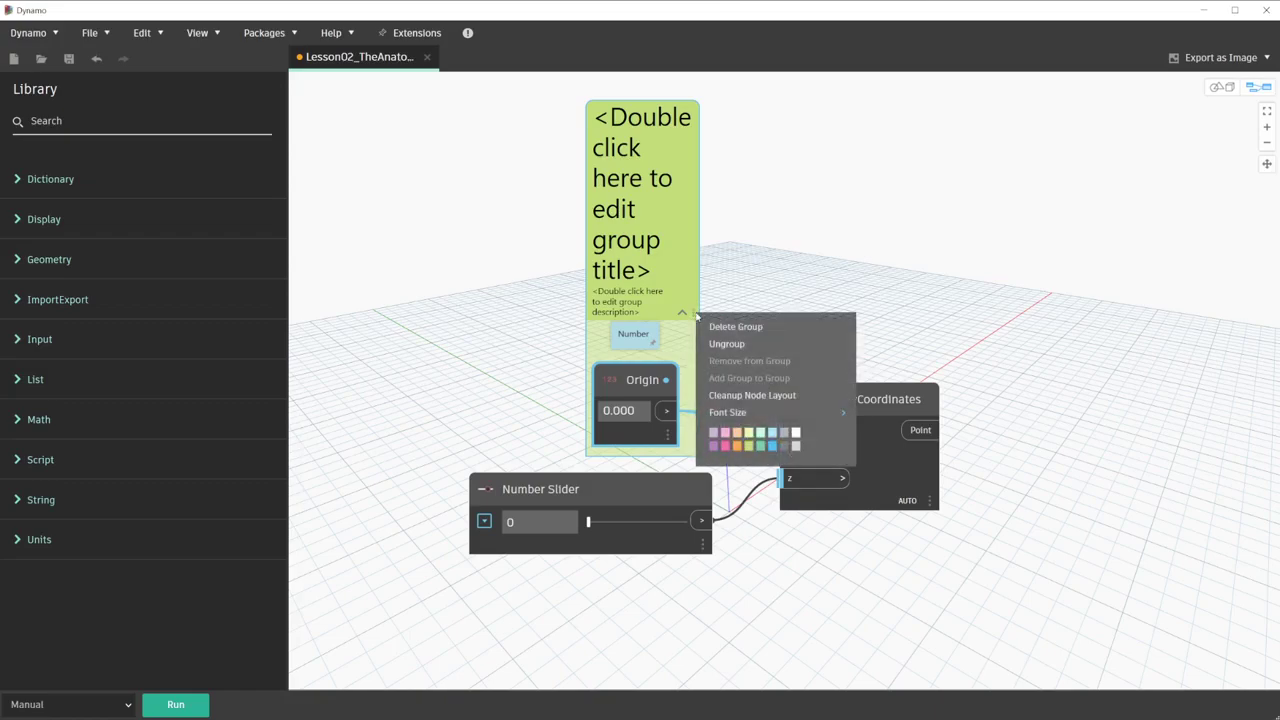
{"action": "left_click", "coordinate": [714, 345]}
{"action": "right_click", "coordinate": [685, 282]}
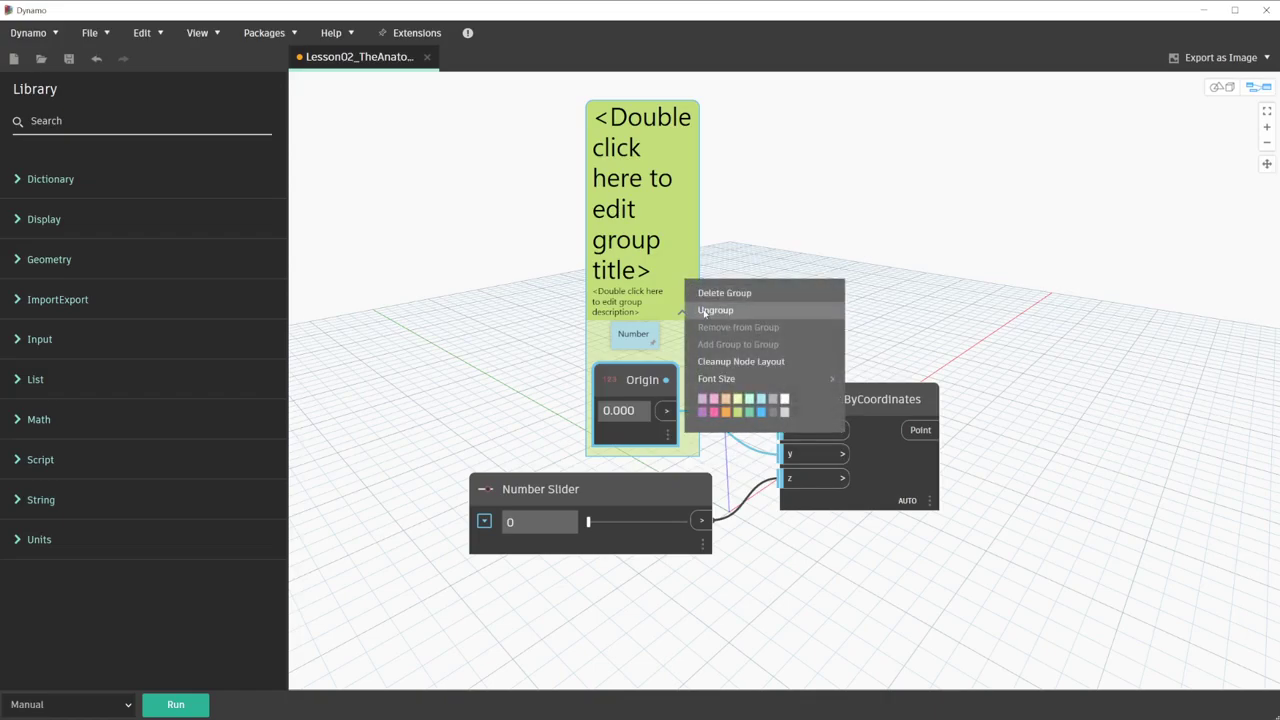
{"action": "left_click", "coordinate": [714, 310]}
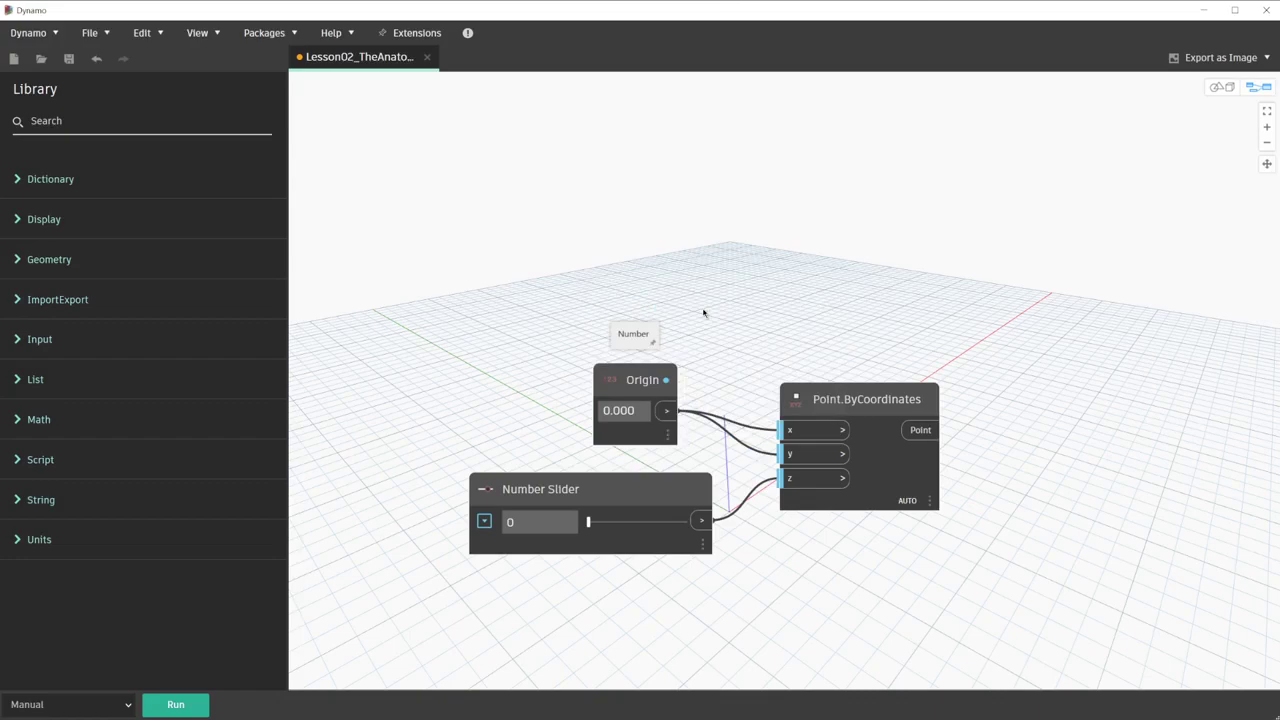
- Group the Origin node and its Number note again
{"action": "left_click", "coordinate": [645, 380]}
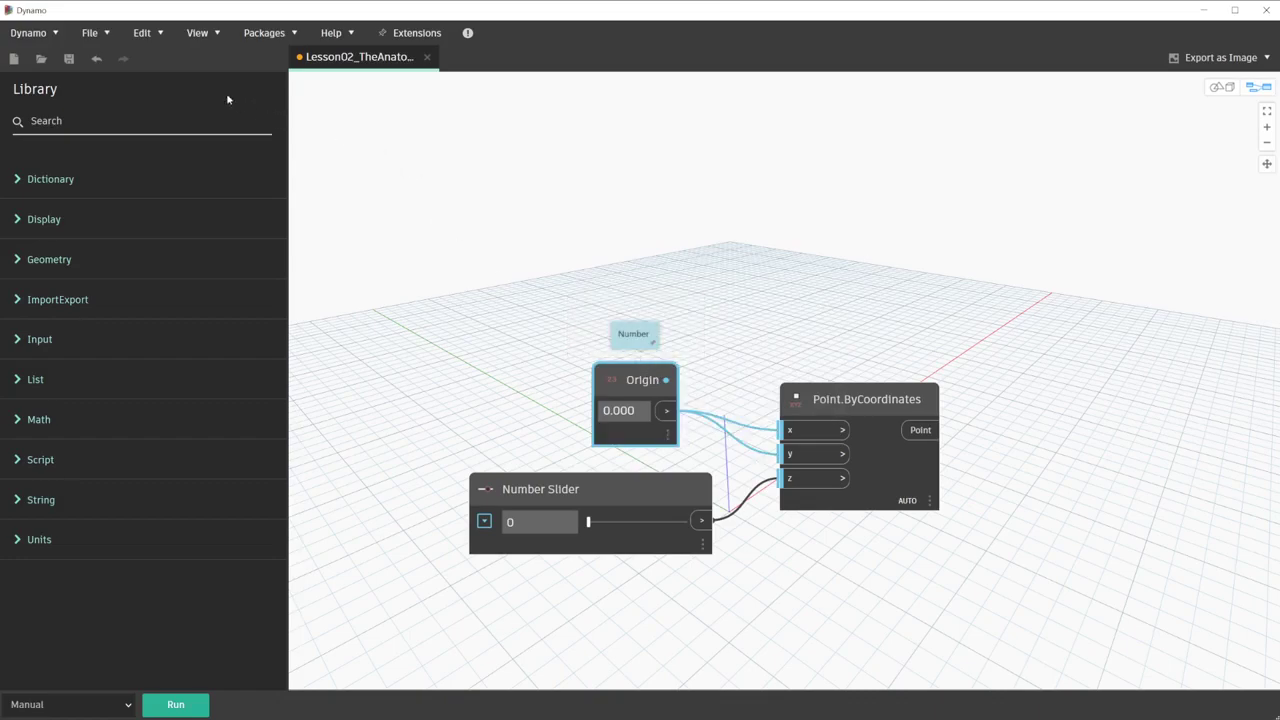
{"action": "left_click", "coordinate": [143, 33]}
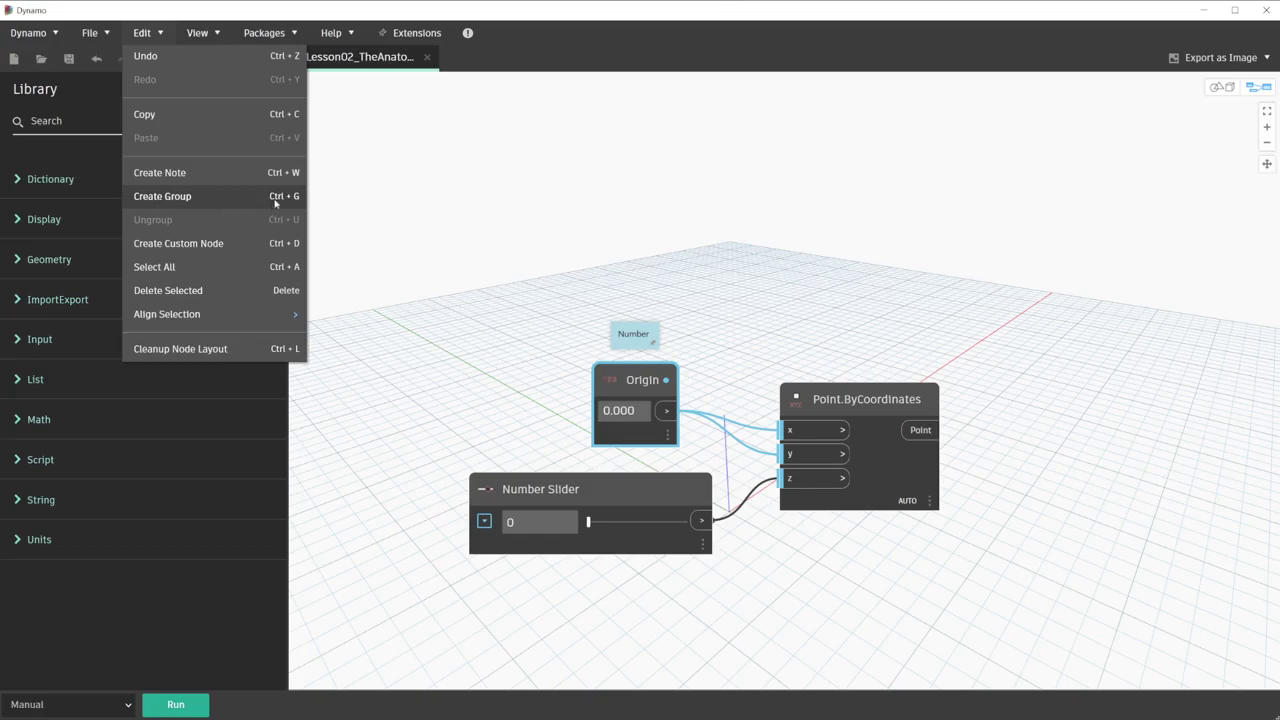
{"action": "left_click", "coordinate": [372, 184]}
{"action": "left_click", "coordinate": [621, 369]}
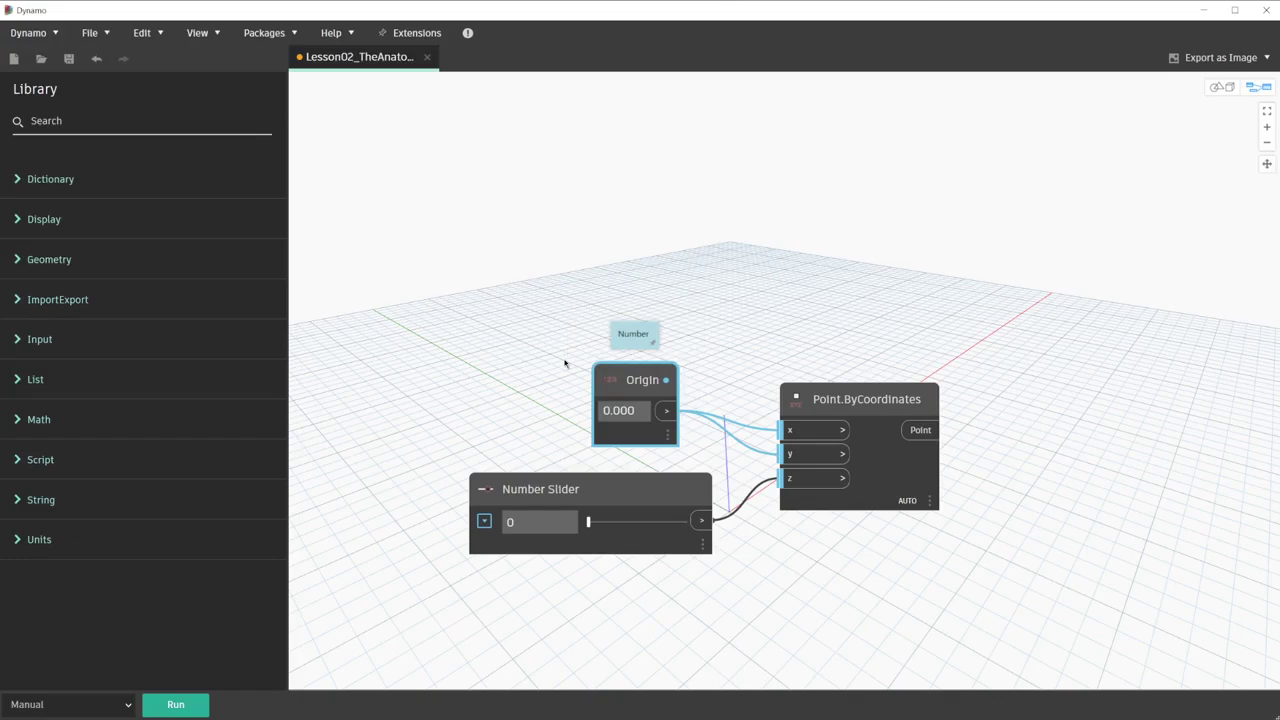
{"action": "key", "text": "ctrl+g"}
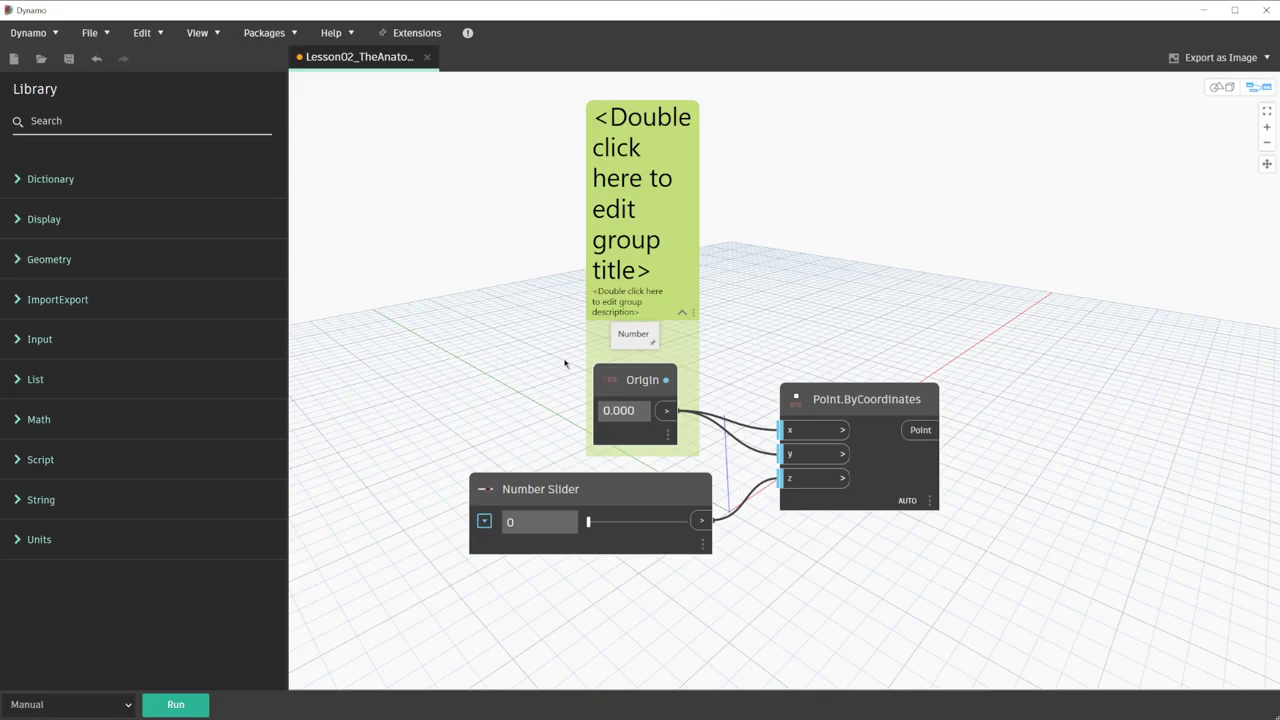
- Ungroup the group around the Origin node, keeping the node and its note
{"action": "left_click", "coordinate": [655, 295]}
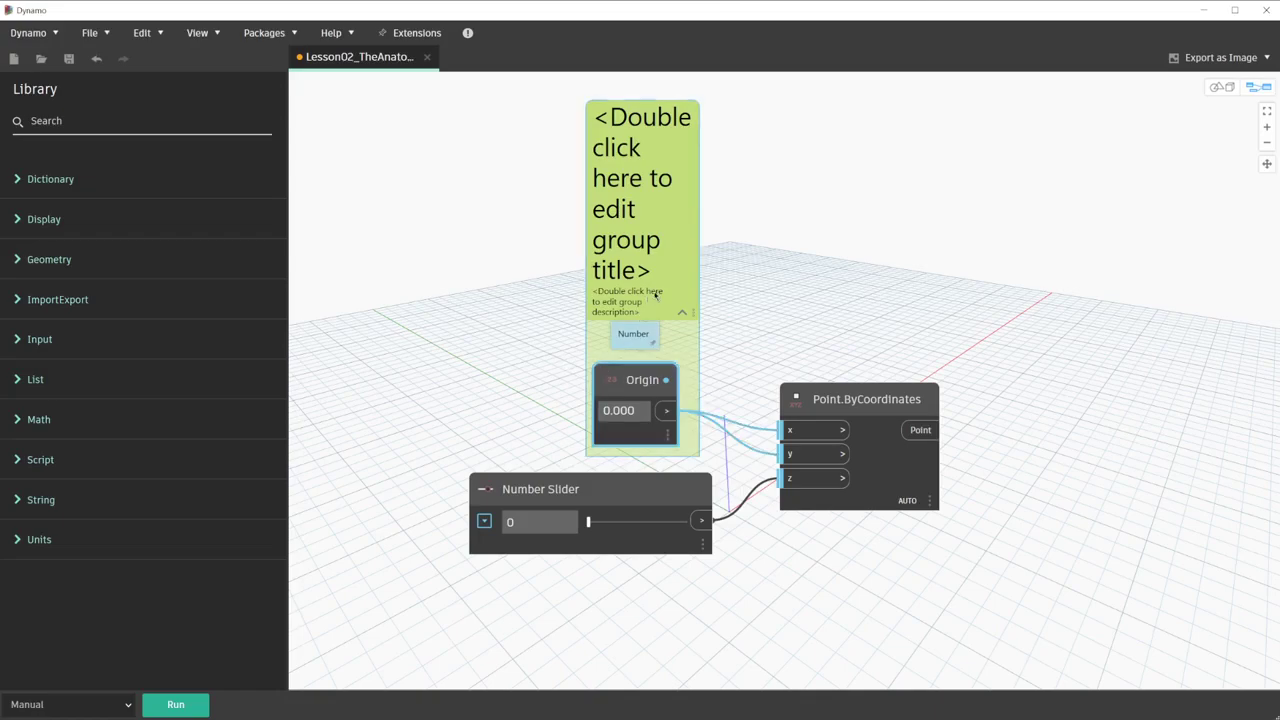
{"action": "right_click", "coordinate": [655, 295]}
{"action": "left_click", "coordinate": [686, 322]}
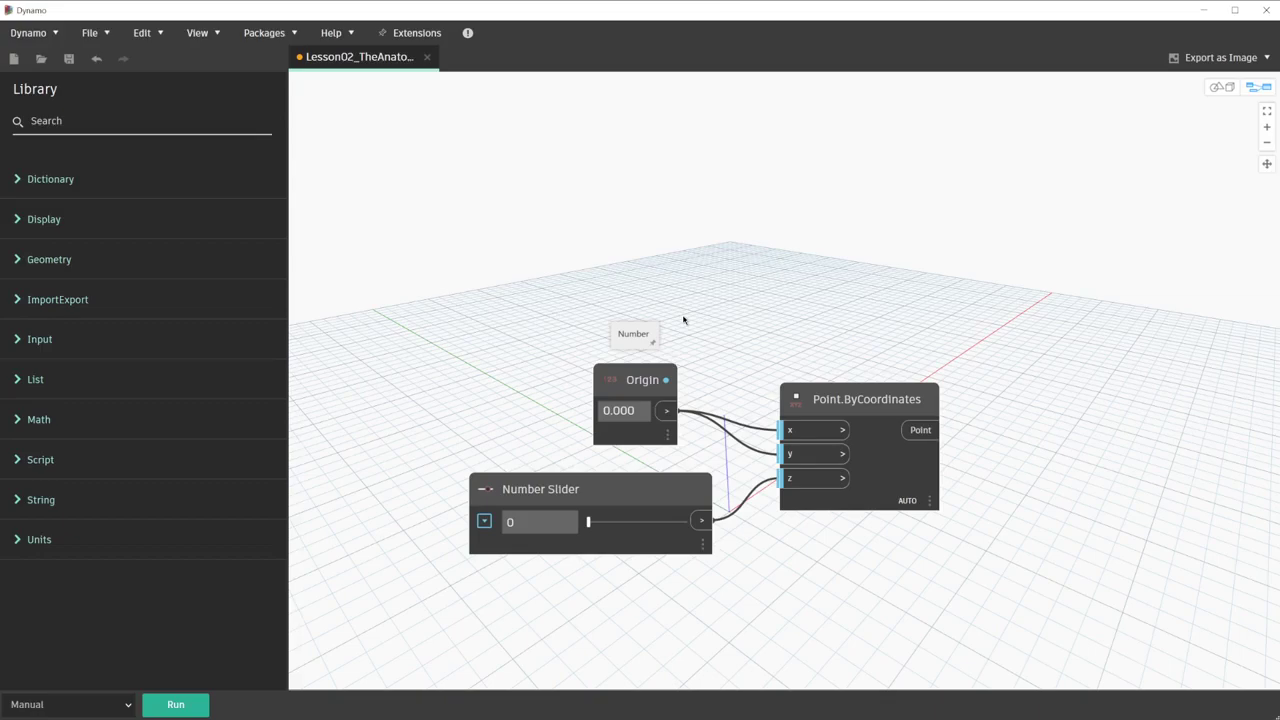
- Create a group containing the Origin node and its pinned Number note
{"action": "left_click", "coordinate": [650, 381]}
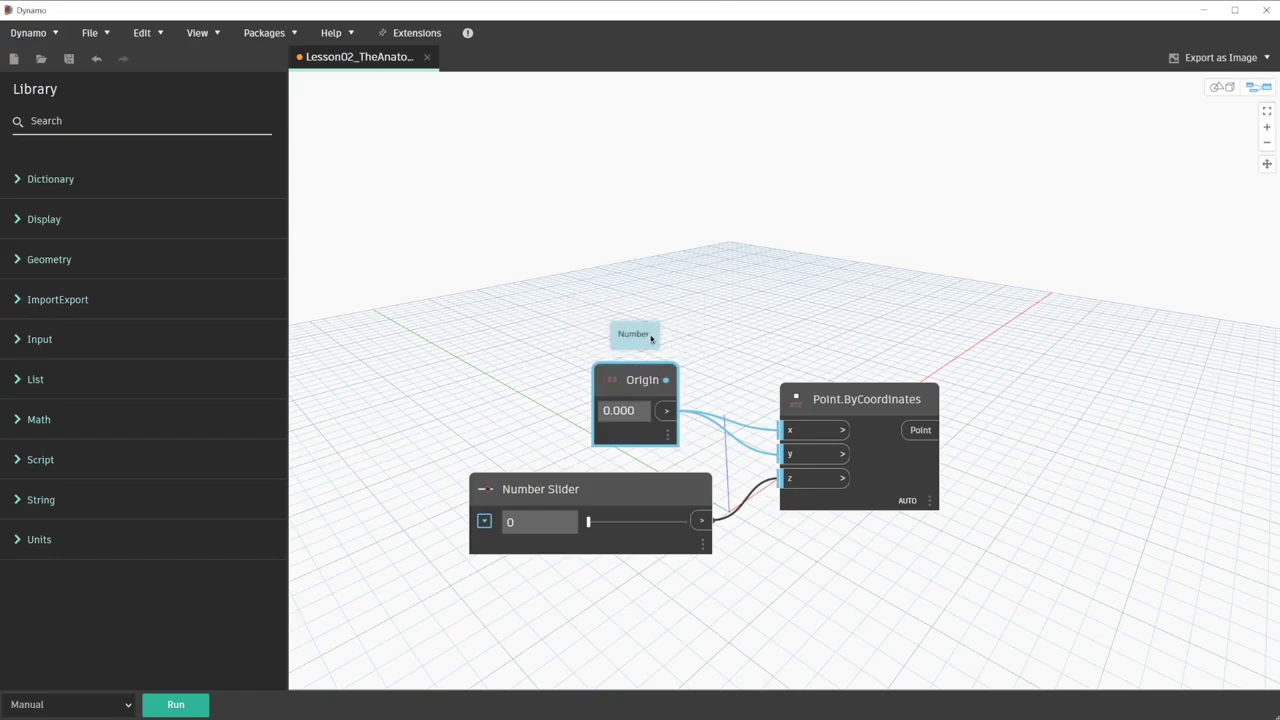
{"action": "right_click", "coordinate": [718, 297]}
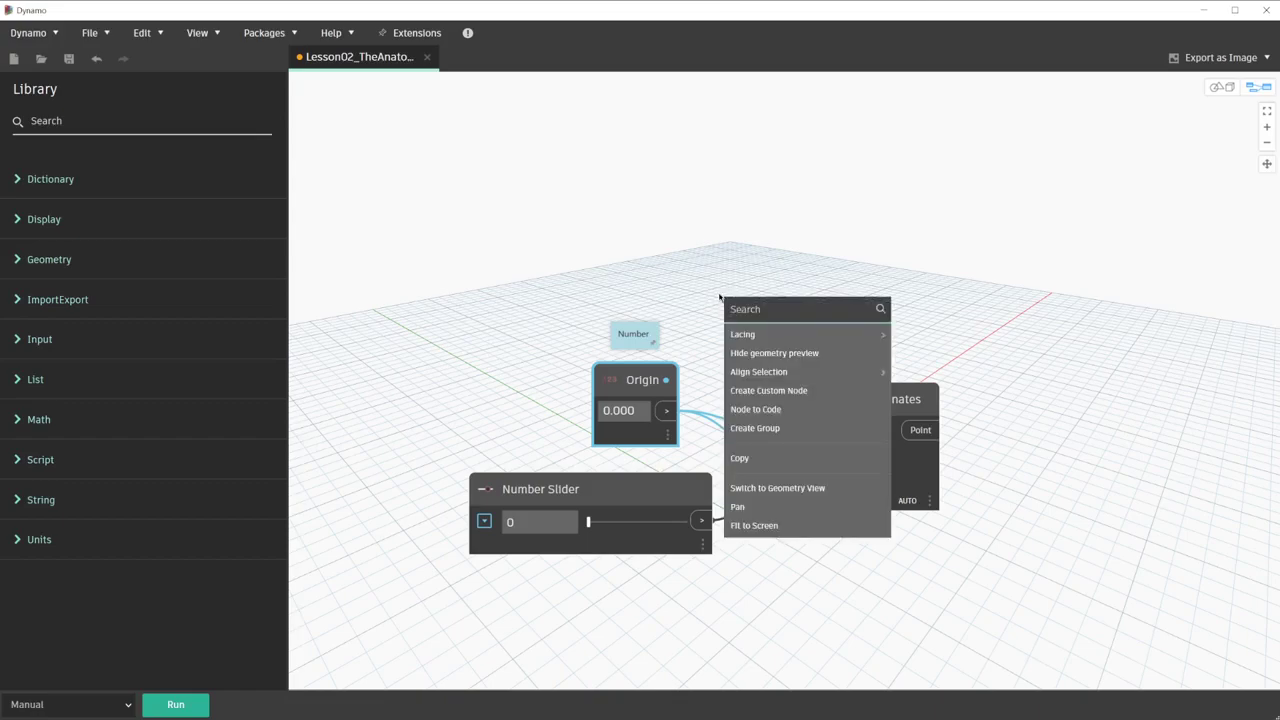
{"action": "mouse_move", "coordinate": [744, 334]}
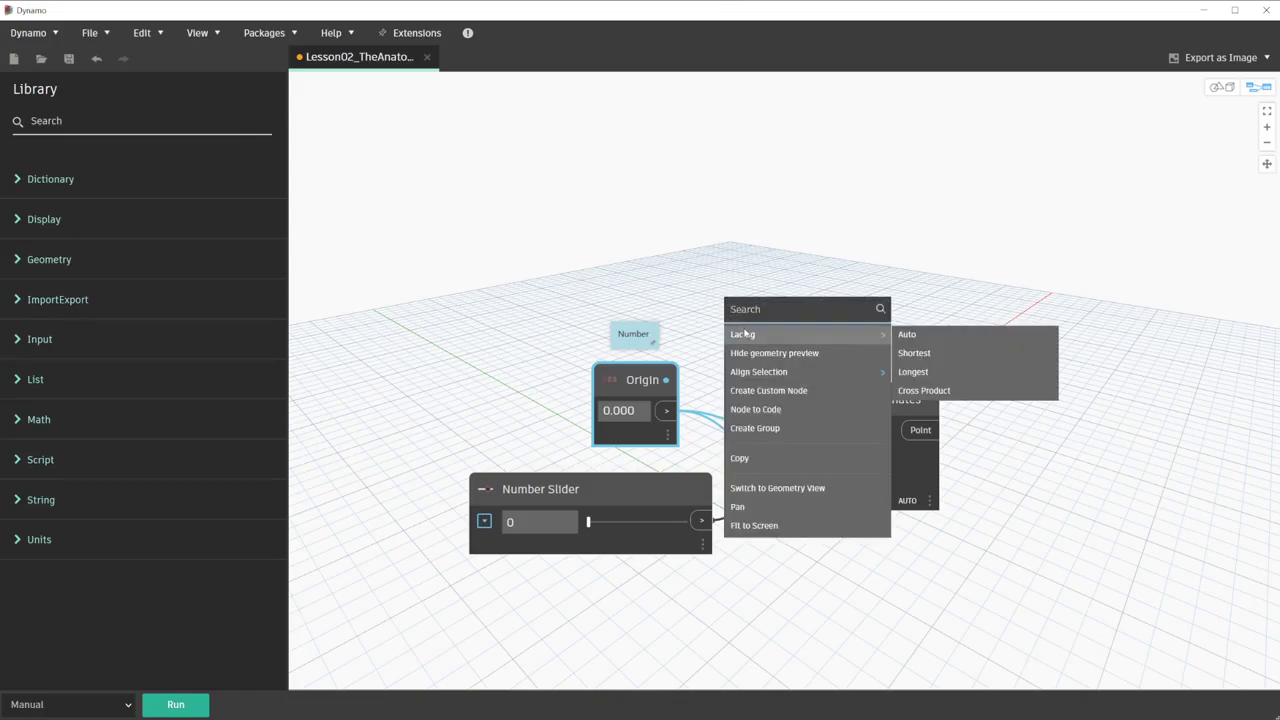
{"action": "left_click", "coordinate": [766, 428]}
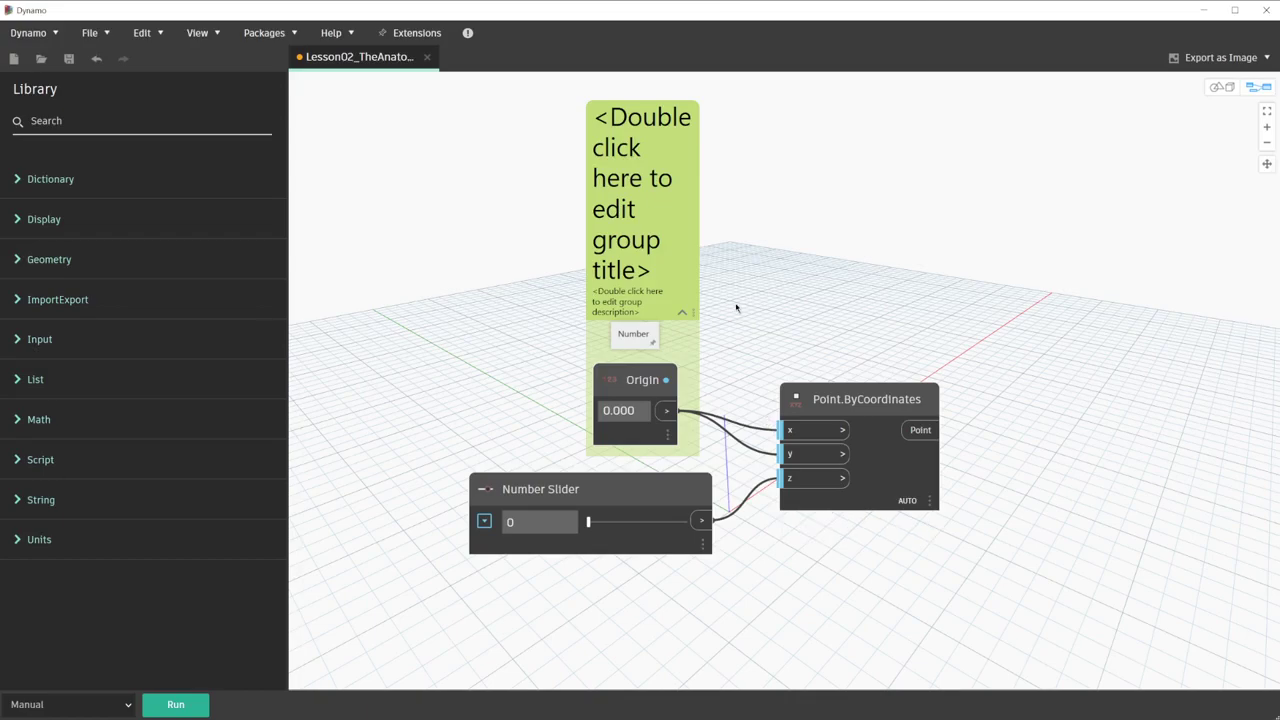
- Title the group around the Origin node "User Input" and describe it as "These are the inputs to manipulate"
{"action": "double_click", "coordinate": [671, 254]}
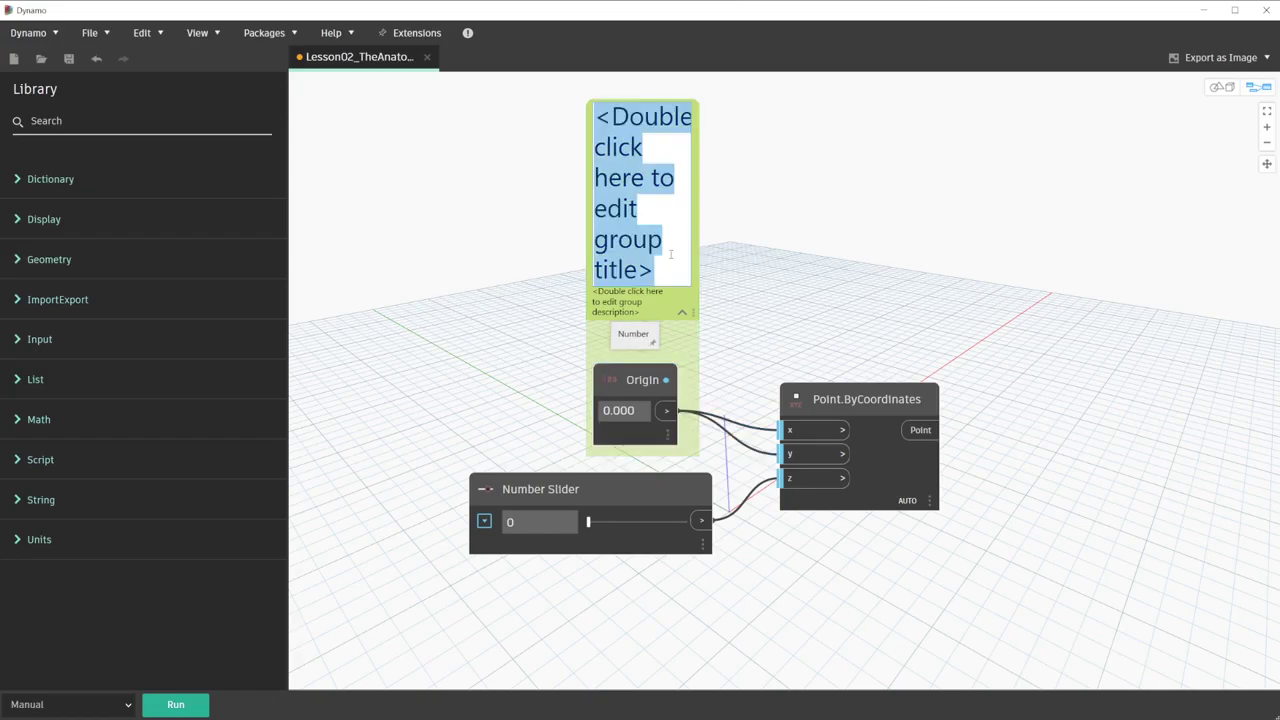
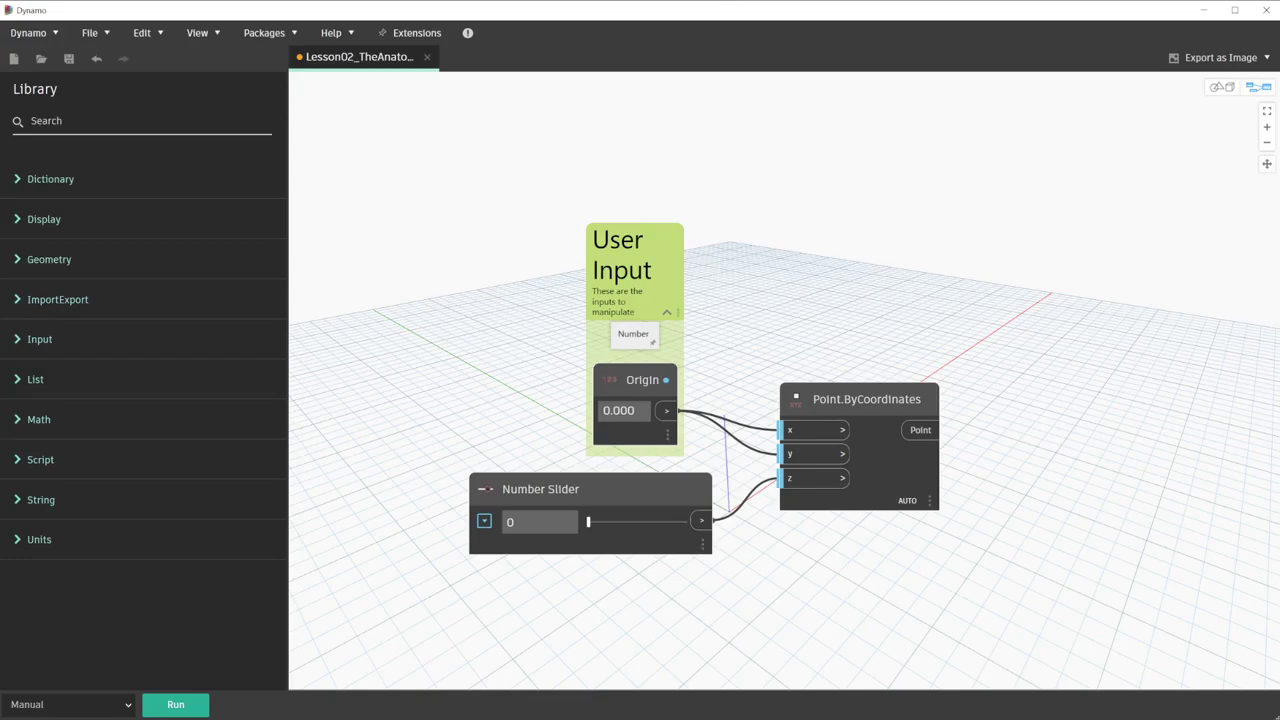
- Set the User Input group's title font size to 24 and its colour to dark purple
{"action": "left_click", "coordinate": [657, 300]}
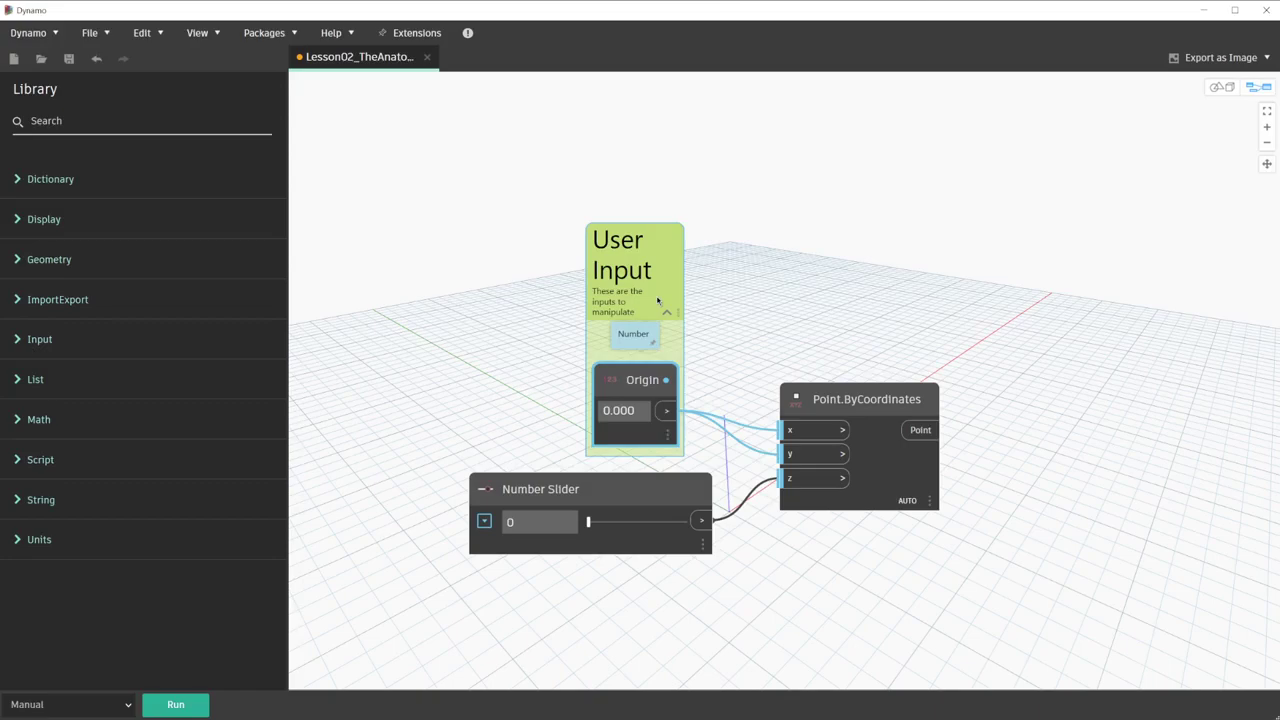
{"action": "right_click", "coordinate": [657, 300]}
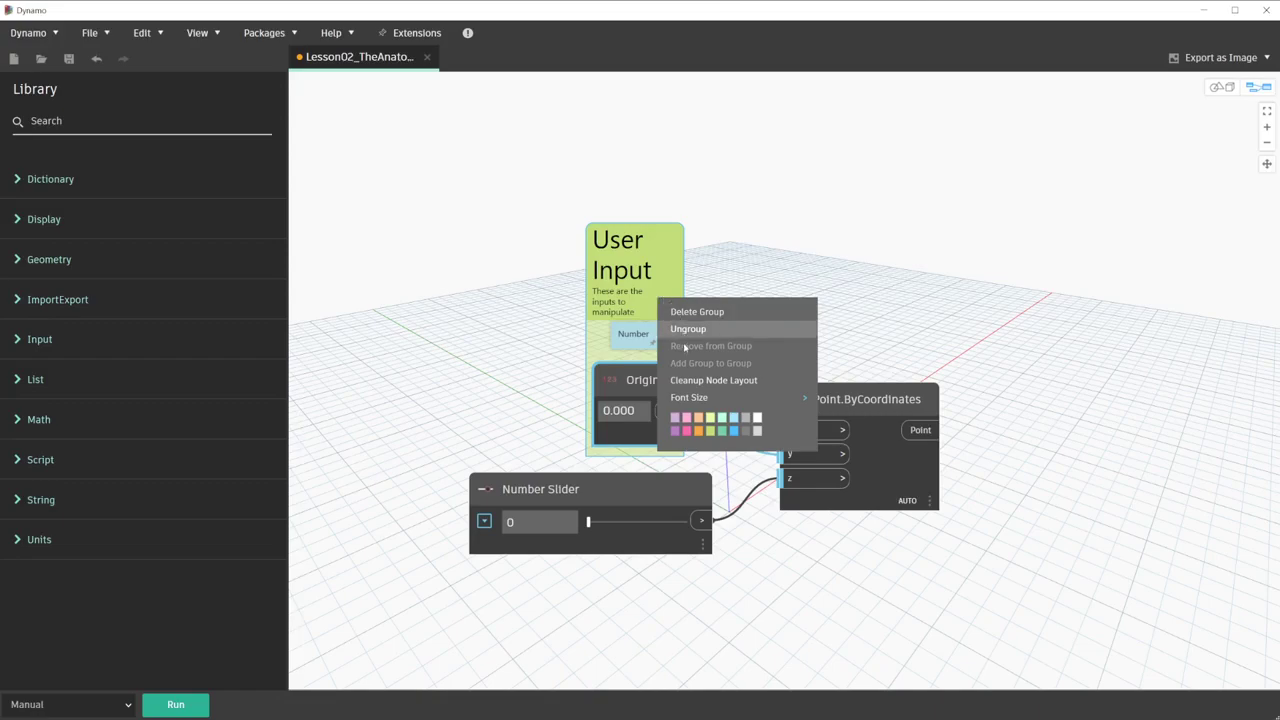
{"action": "mouse_move", "coordinate": [698, 400]}
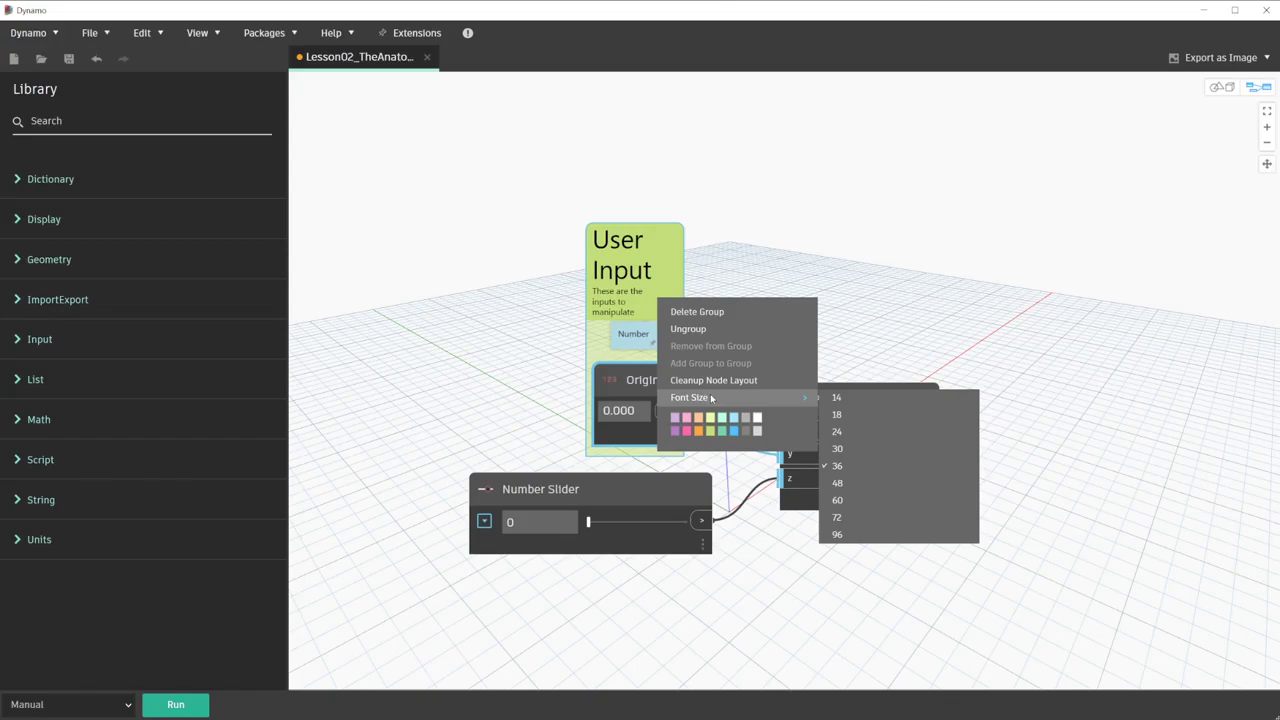
{"action": "left_click", "coordinate": [853, 440]}
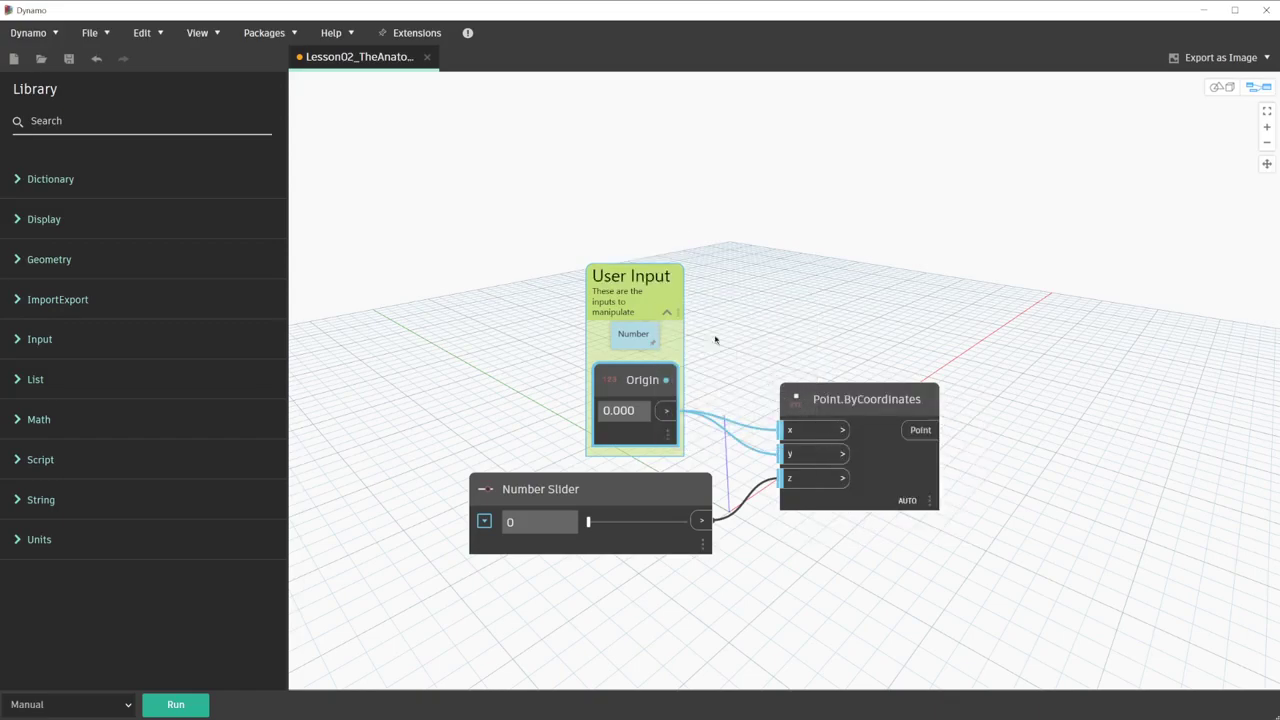
{"action": "right_click", "coordinate": [650, 309]}
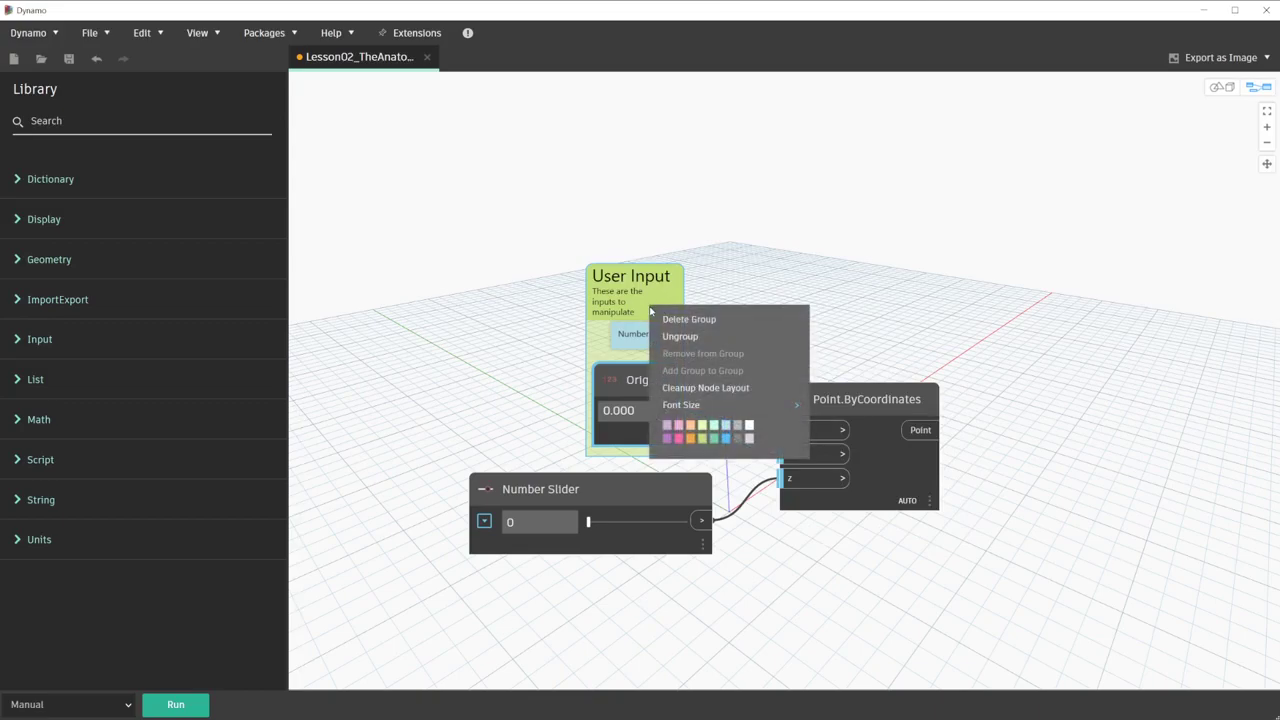
{"action": "left_click", "coordinate": [666, 439]}
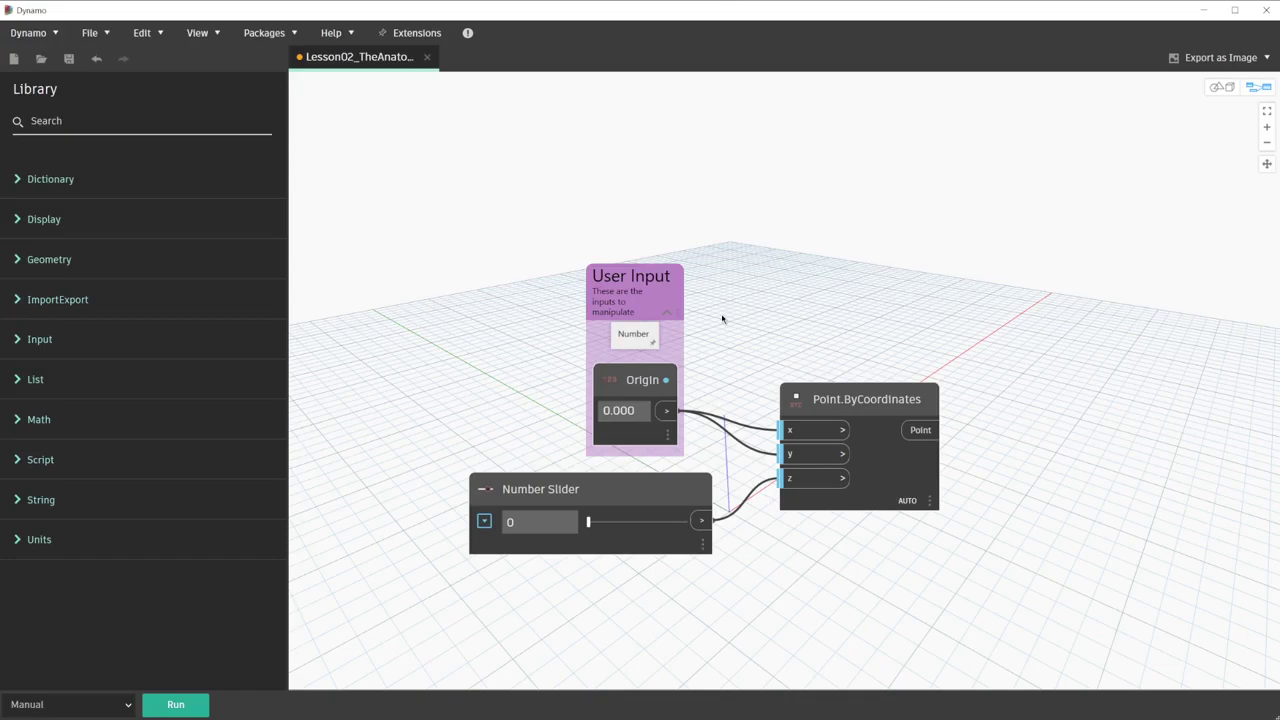
- Add the Number Slider node to the existing User Input group
{"action": "left_click", "coordinate": [670, 302]}
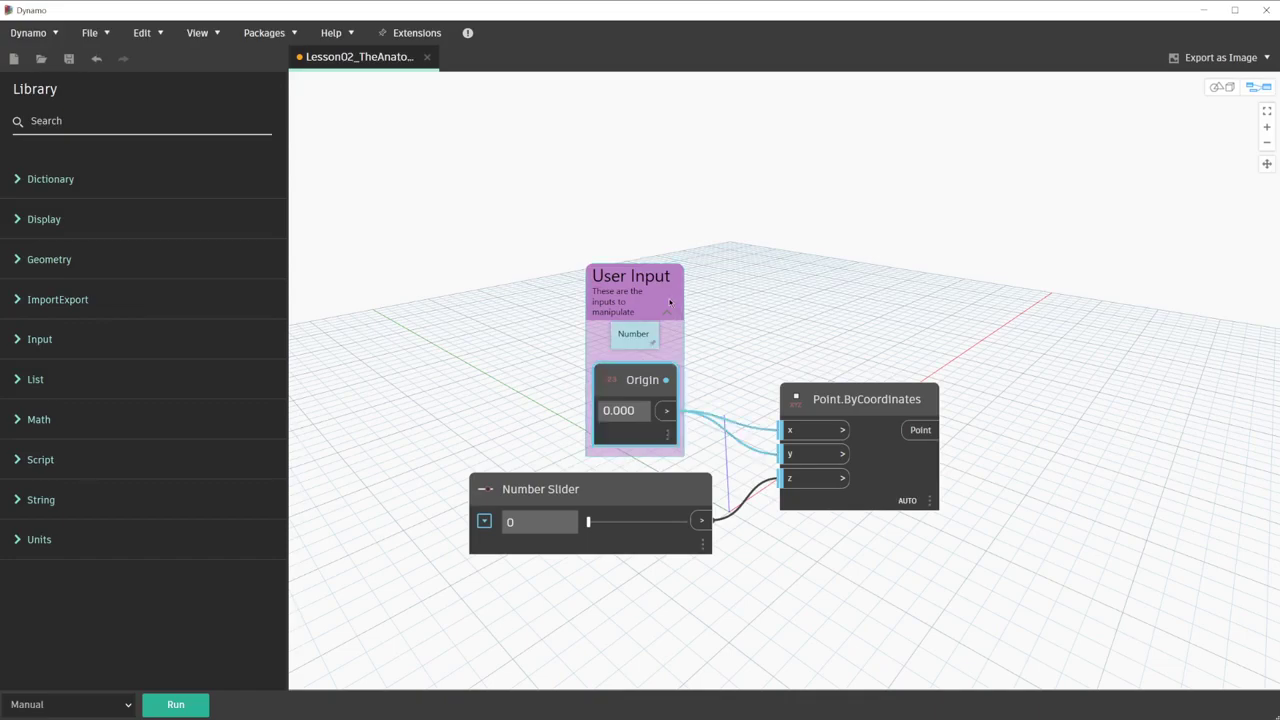
{"action": "left_click", "coordinate": [643, 507], "text": "shift"}
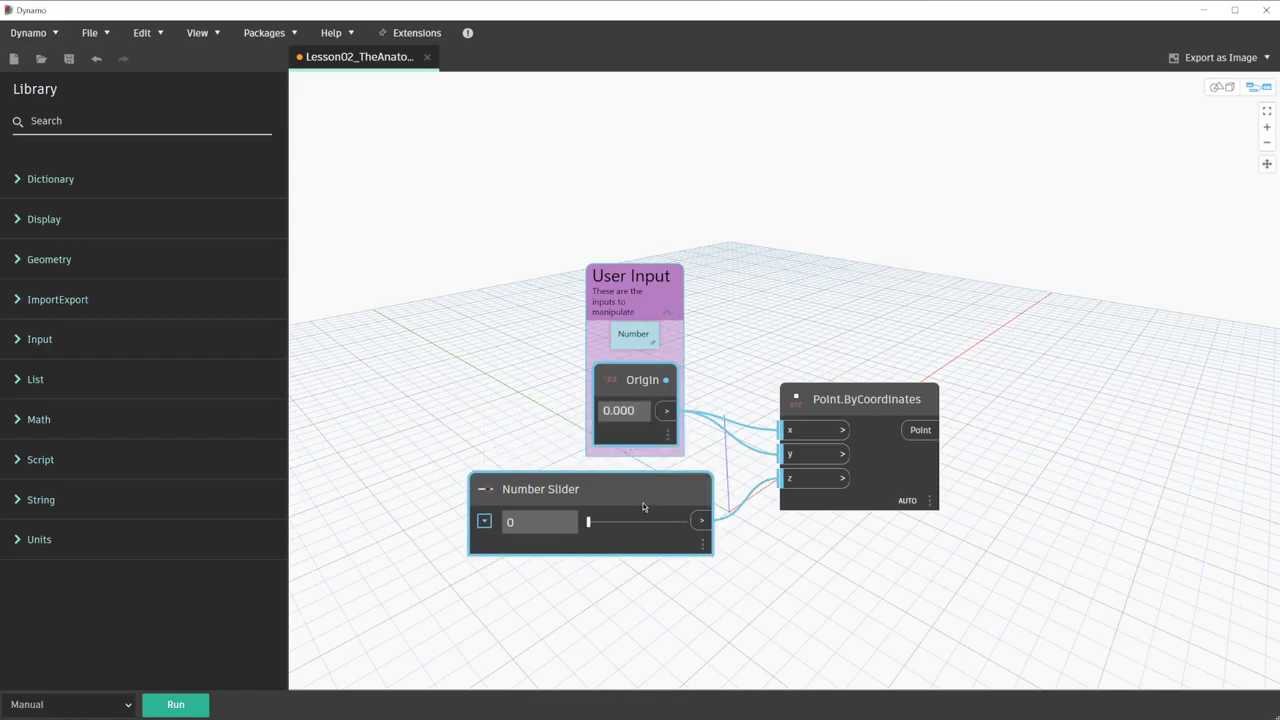
{"action": "right_click", "coordinate": [648, 499]}
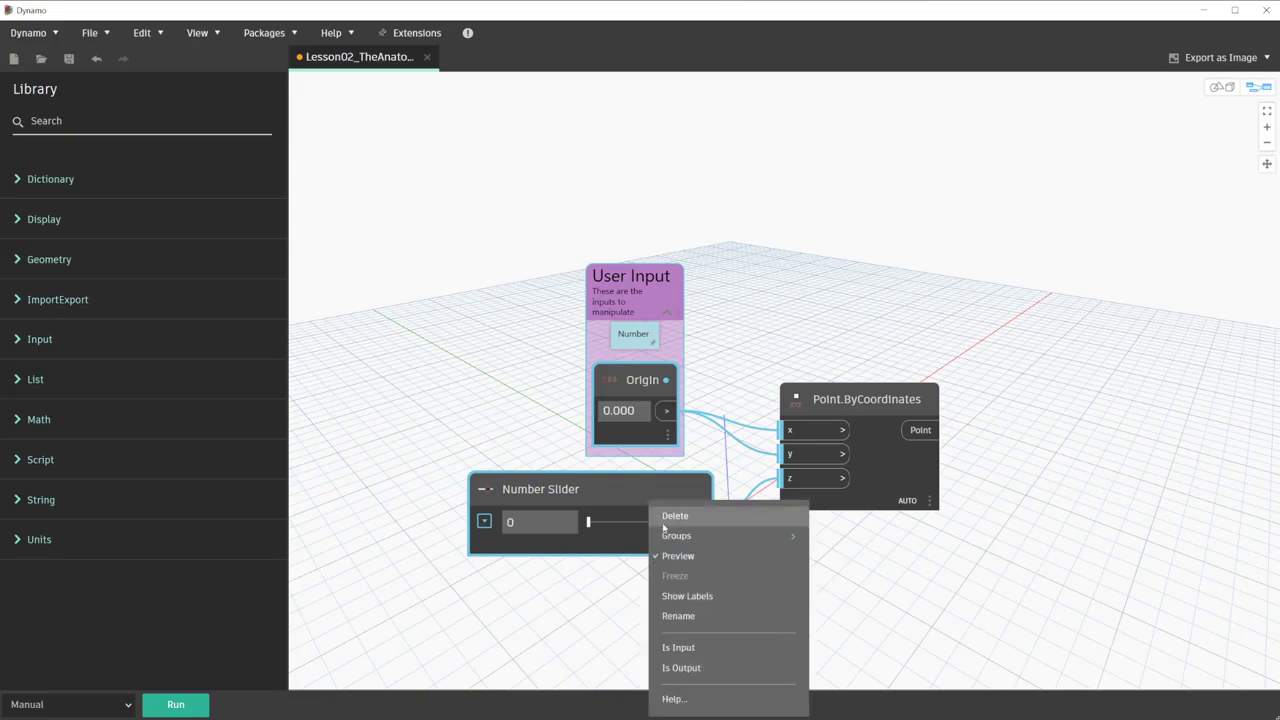
{"action": "mouse_move", "coordinate": [676, 536]}
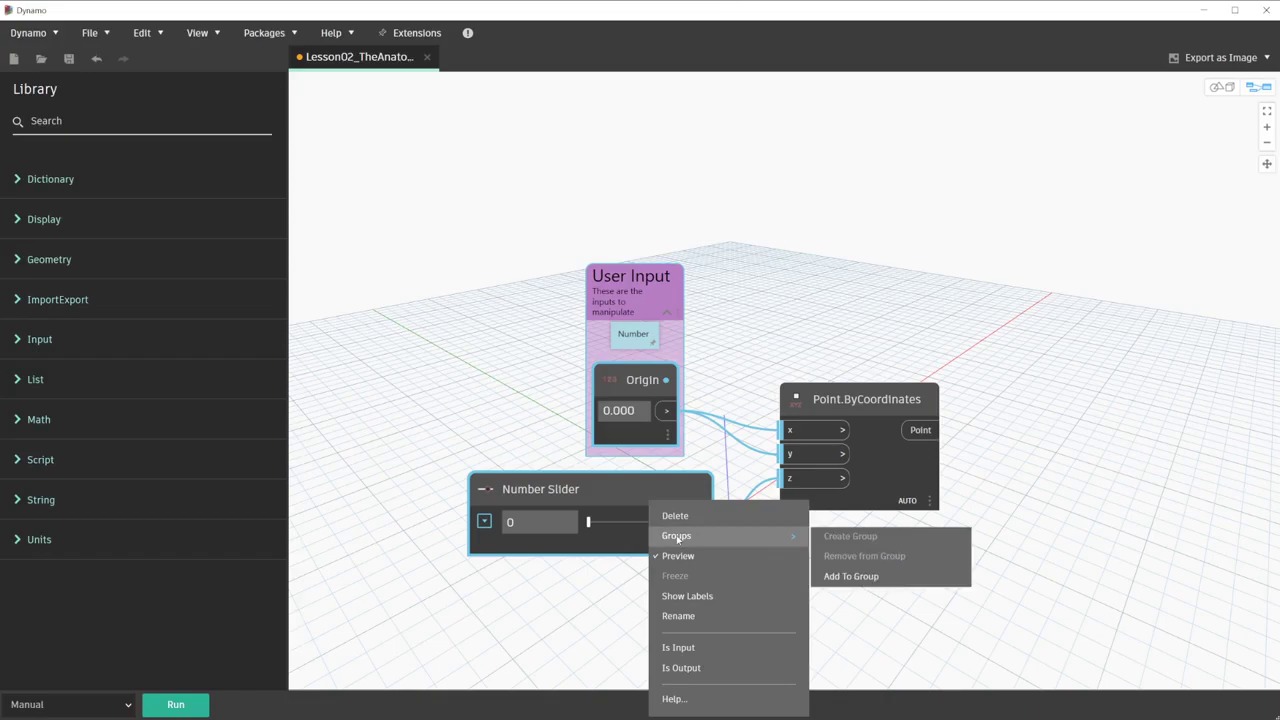
{"action": "left_click", "coordinate": [850, 576]}
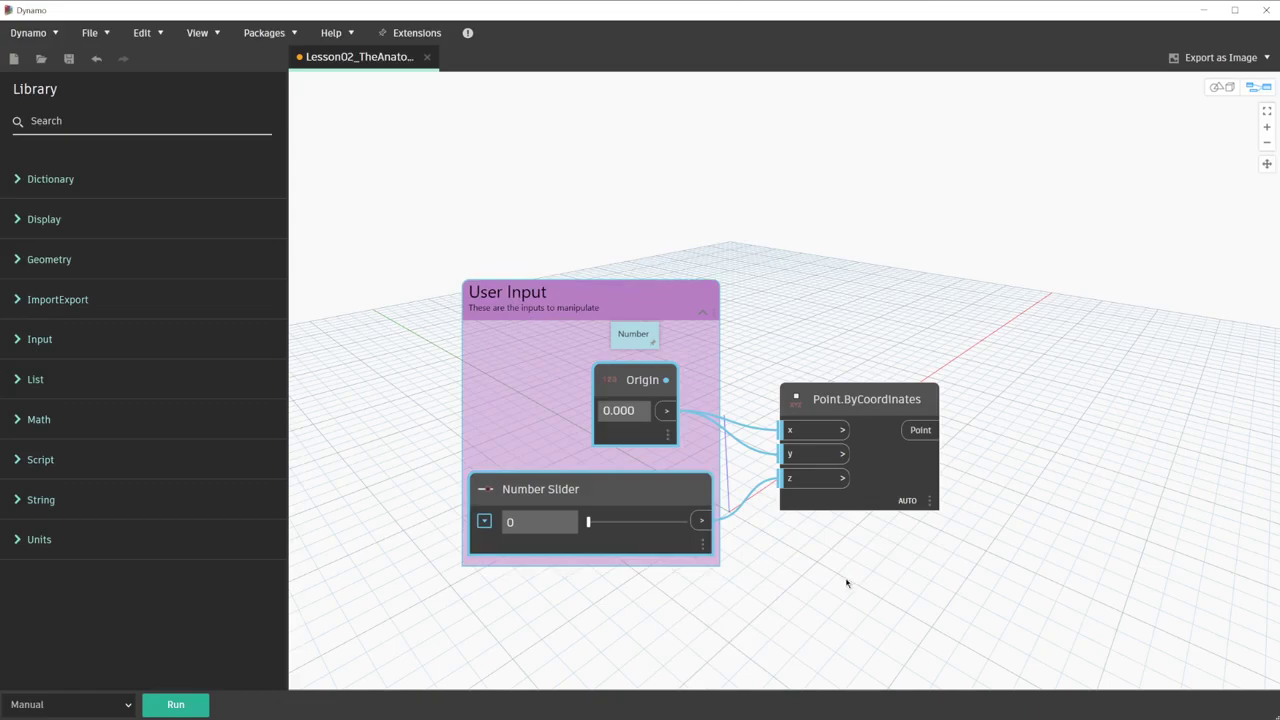
{"action": "left_click", "coordinate": [846, 583]}
- Place a new Number node on the canvas and move it into the User Input group
{"action": "middle_click_drag", "start_coordinate": [846, 583], "coordinate": [803, 514]}
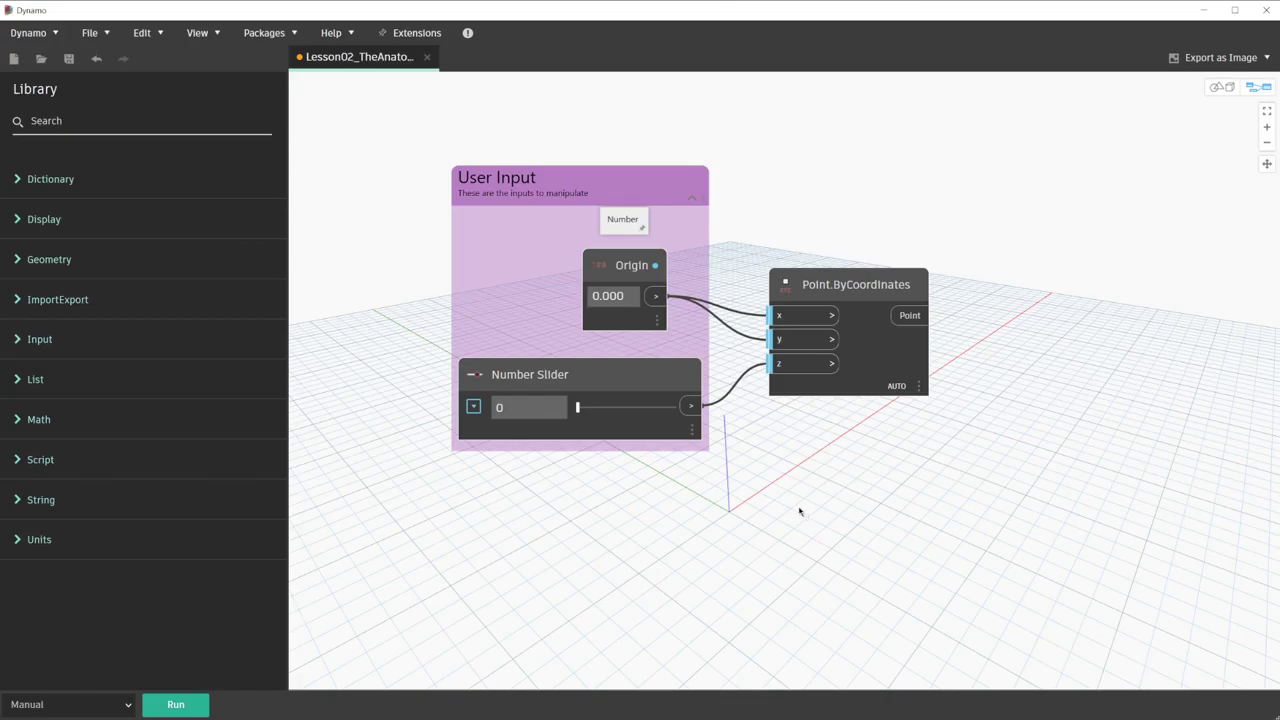
{"action": "right_click", "coordinate": [800, 510]}
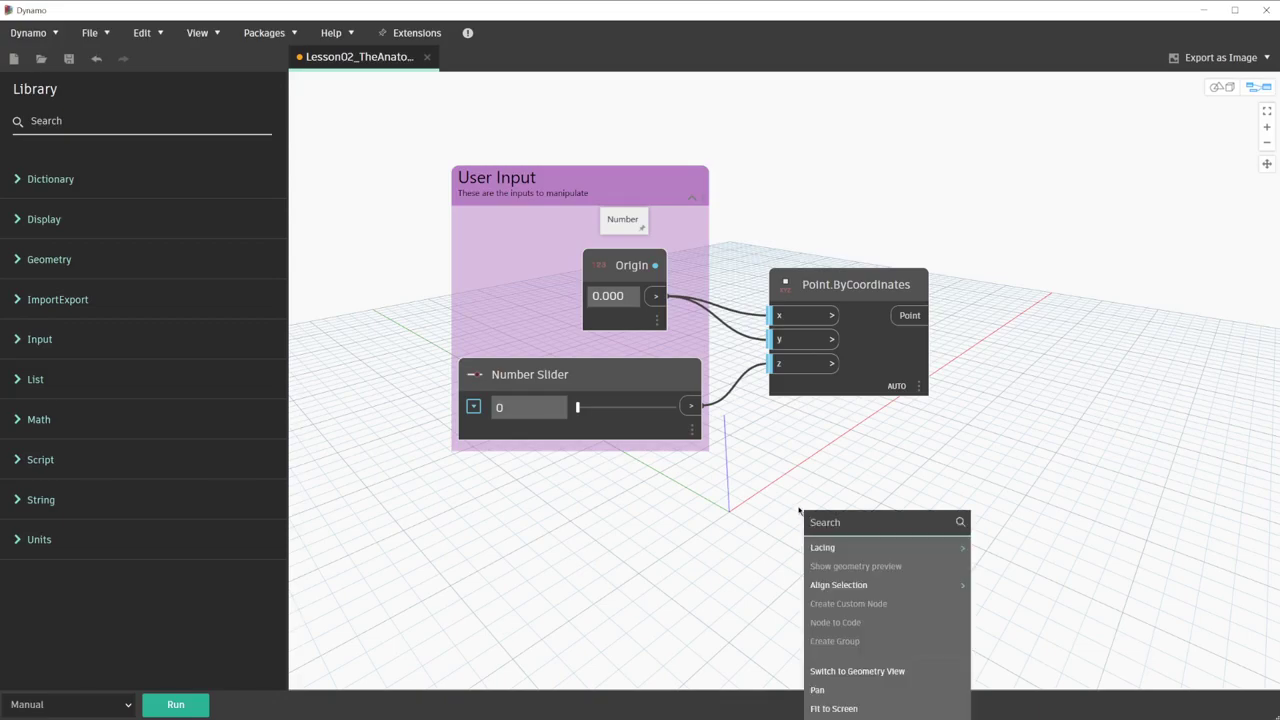
{"action": "type", "text": "number"}
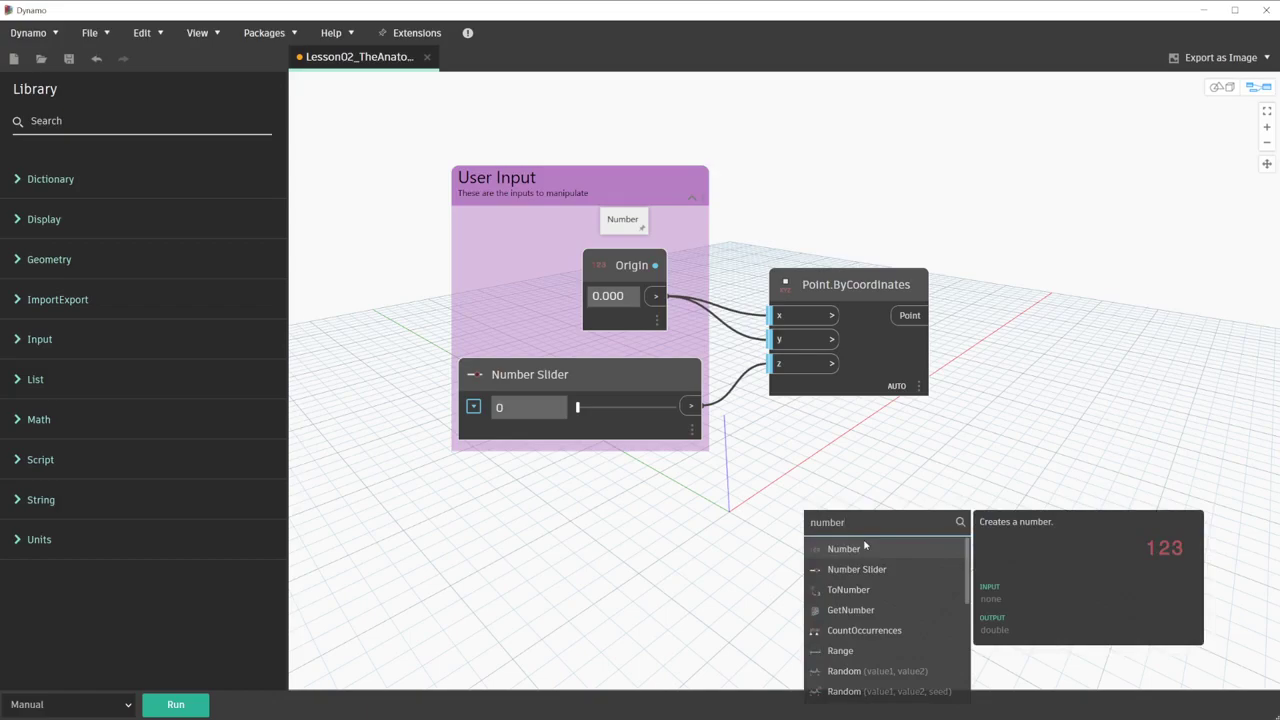
{"action": "left_click", "coordinate": [865, 547]}
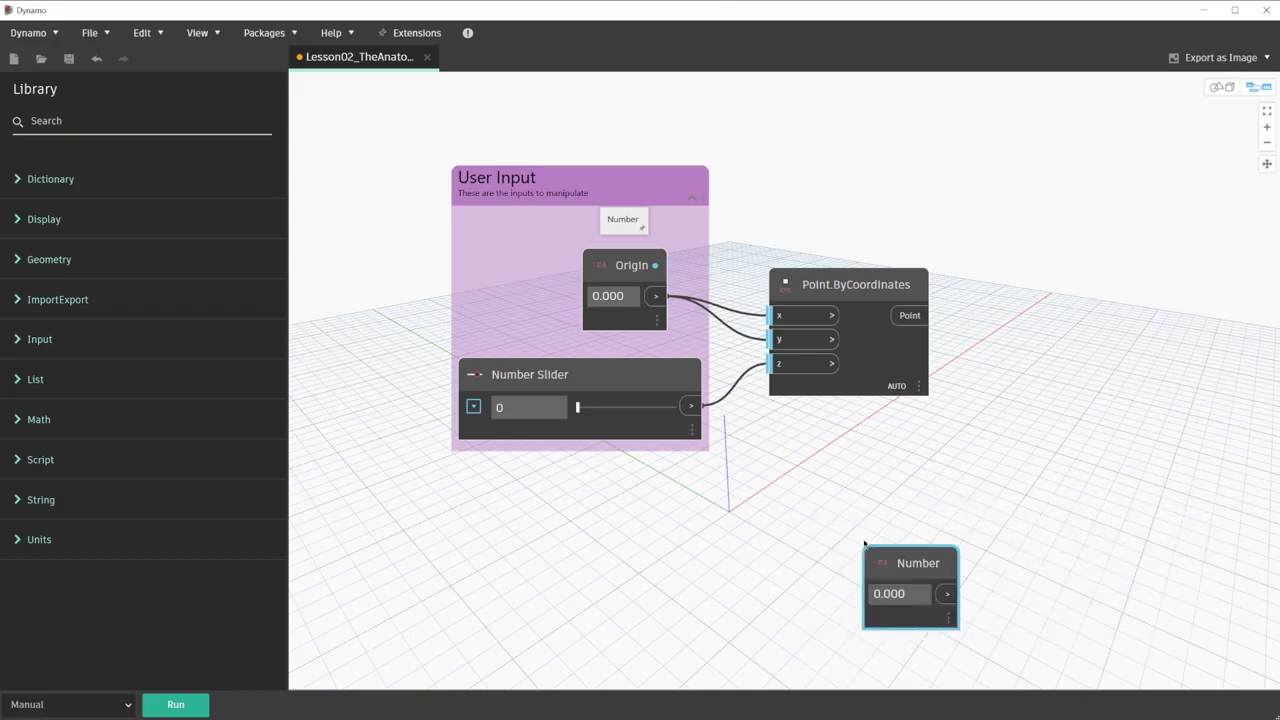
{"action": "left_click_drag", "start_coordinate": [896, 565], "coordinate": [485, 243]}
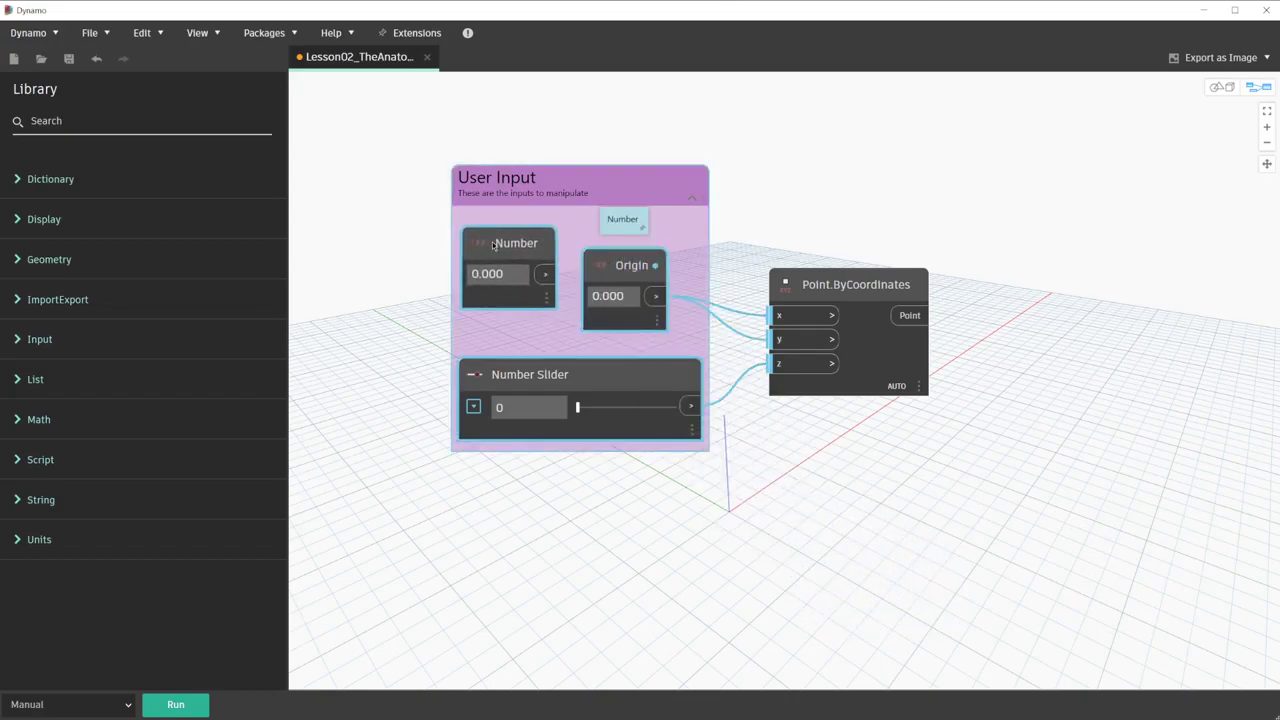
{"action": "left_click", "coordinate": [385, 297]}
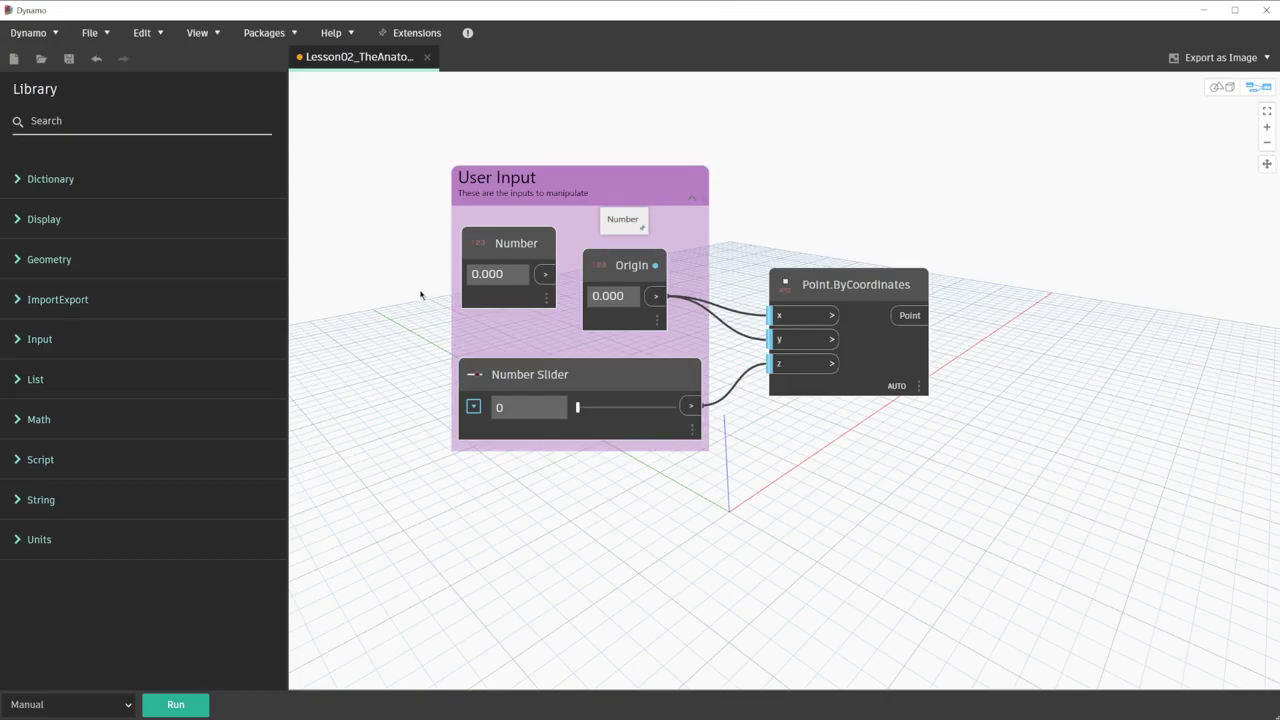
- Arrange the new Number node below the Origin node and connect its output to the y input of Point.ByCoordinates
{"action": "left_click_drag", "start_coordinate": [627, 272], "coordinate": [633, 174]}
{"action": "left_click_drag", "start_coordinate": [552, 240], "coordinate": [810, 352]}
{"action": "left_click", "coordinate": [914, 448]}
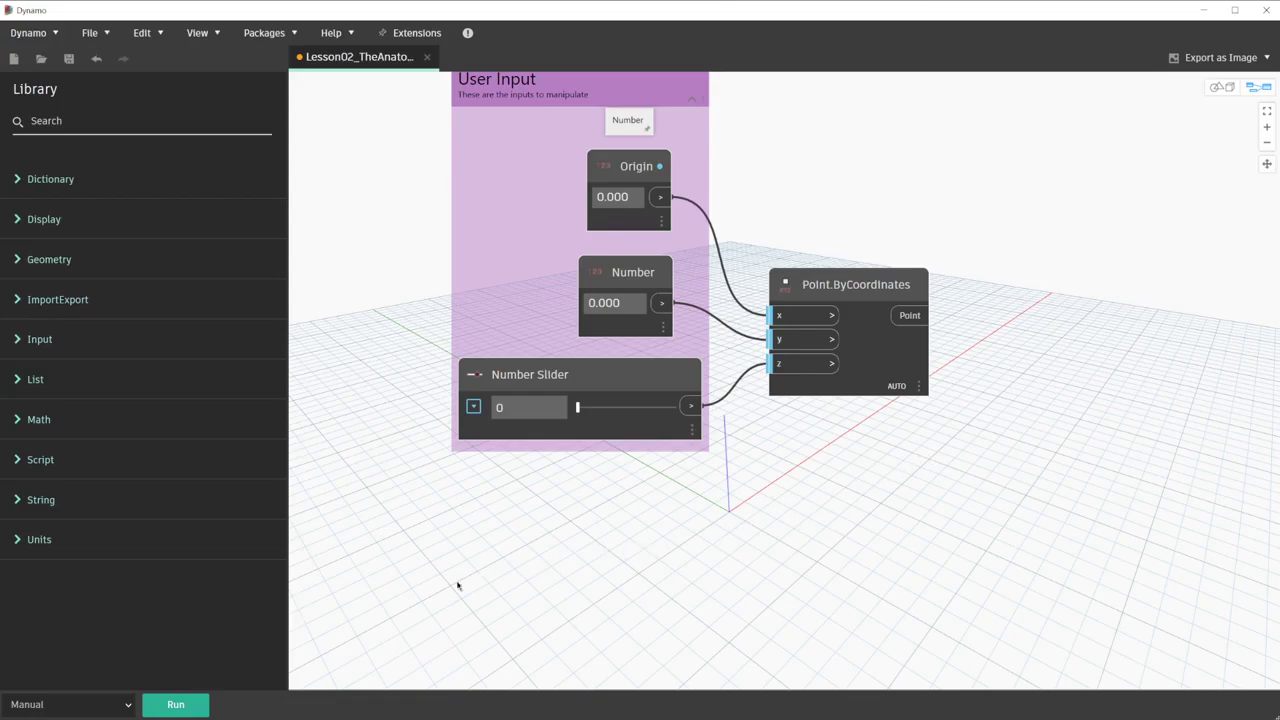
- Run the graph once and switch its execution mode to Automatic
{"action": "left_click", "coordinate": [172, 706]}
{"action": "left_click", "coordinate": [128, 709]}
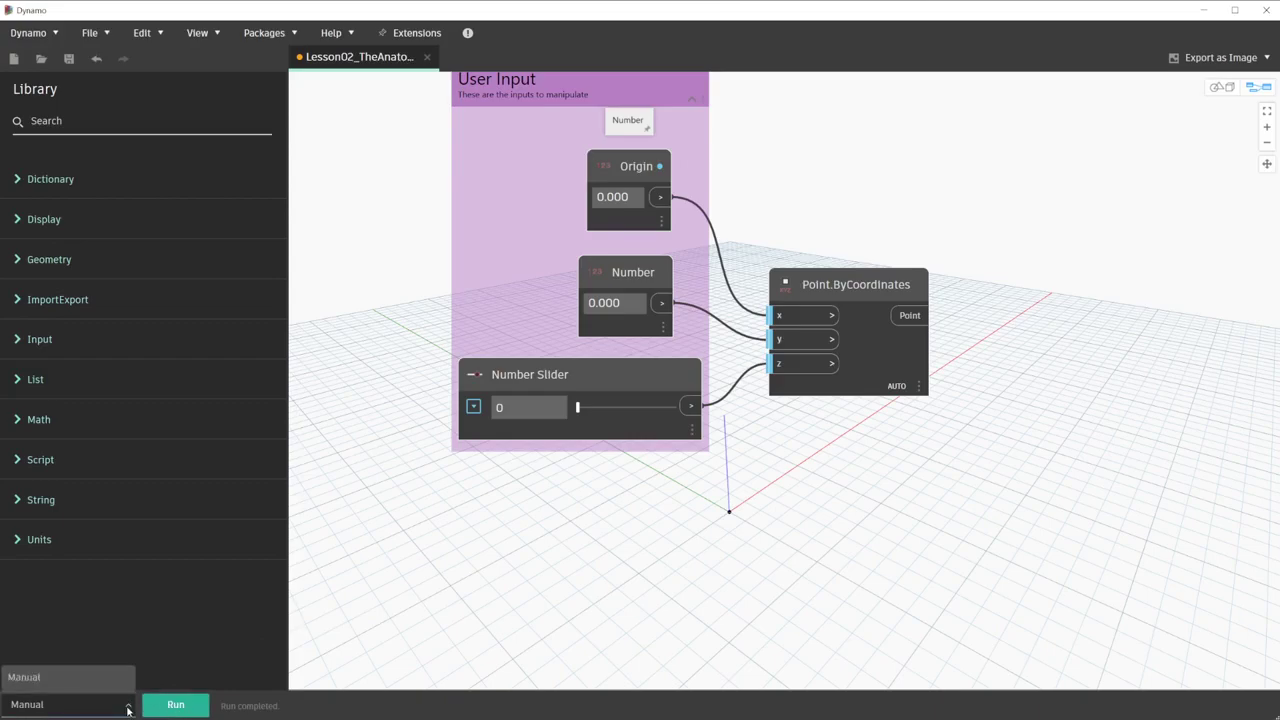
{"action": "left_click", "coordinate": [111, 660]}
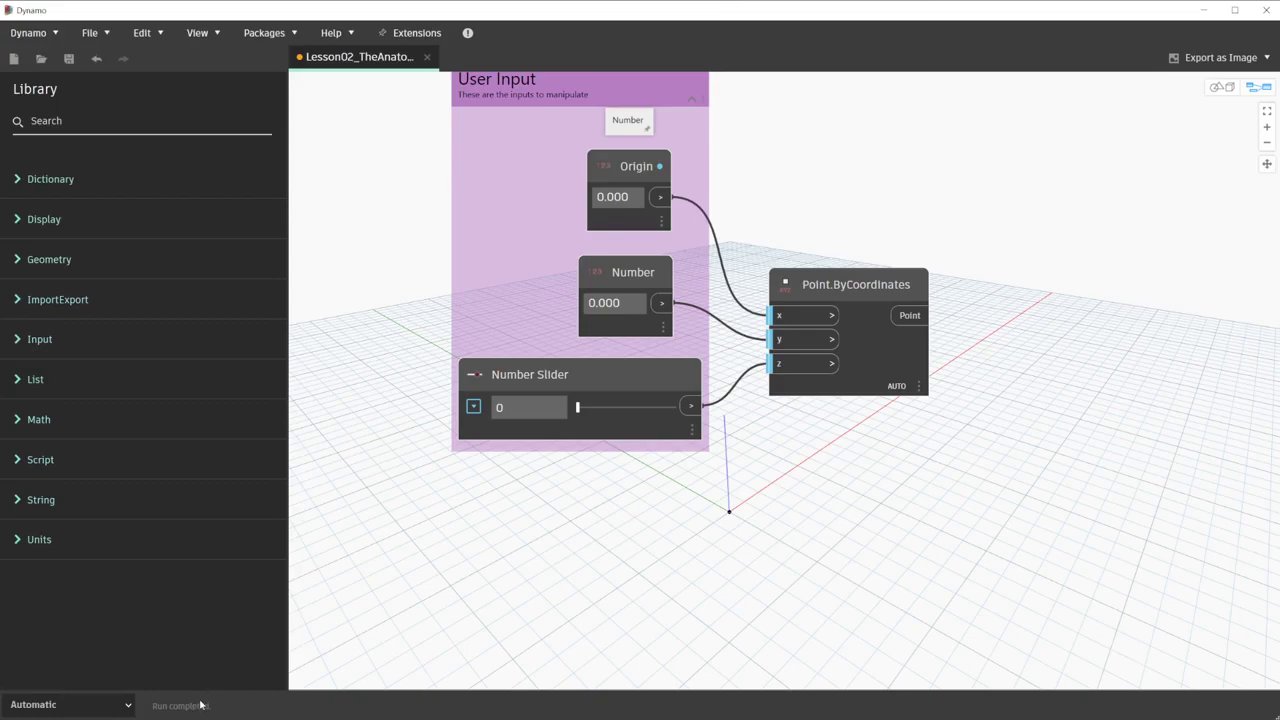
- Set the value of the Number node feeding the y input to 5
{"action": "double_click", "coordinate": [604, 302]}
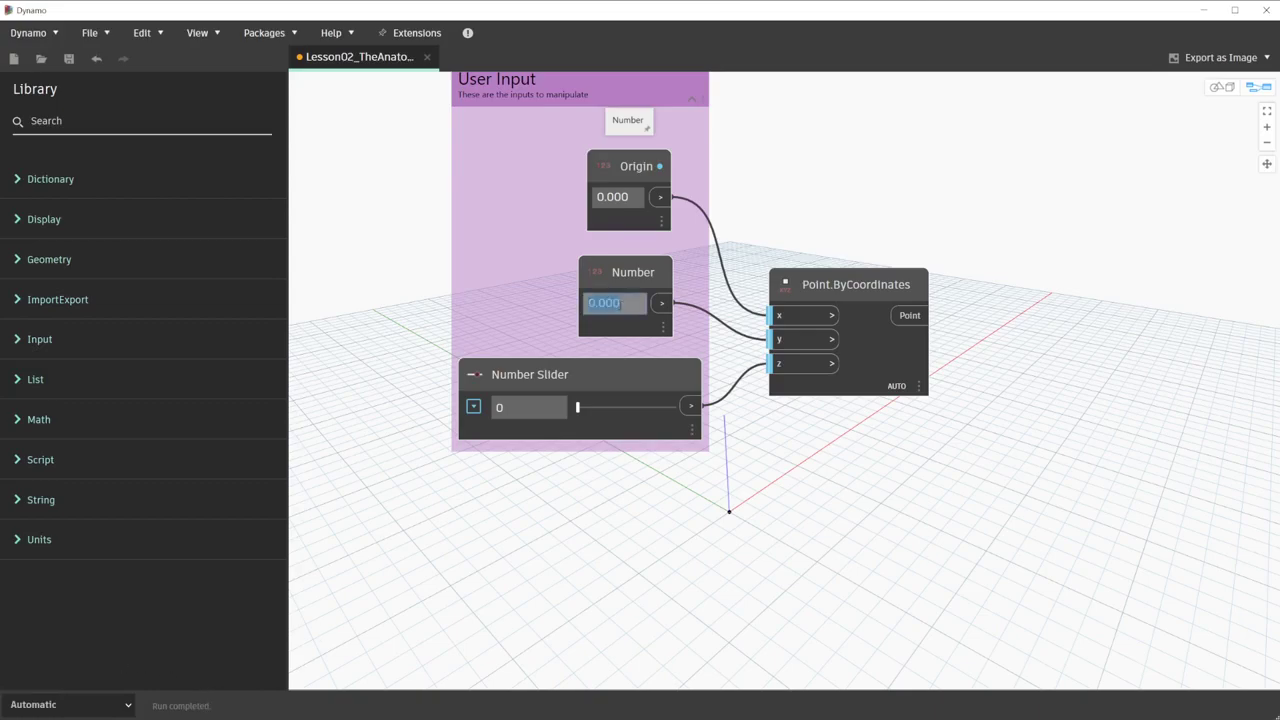
{"action": "type", "text": "5"}
{"action": "left_click", "coordinate": [766, 465]}
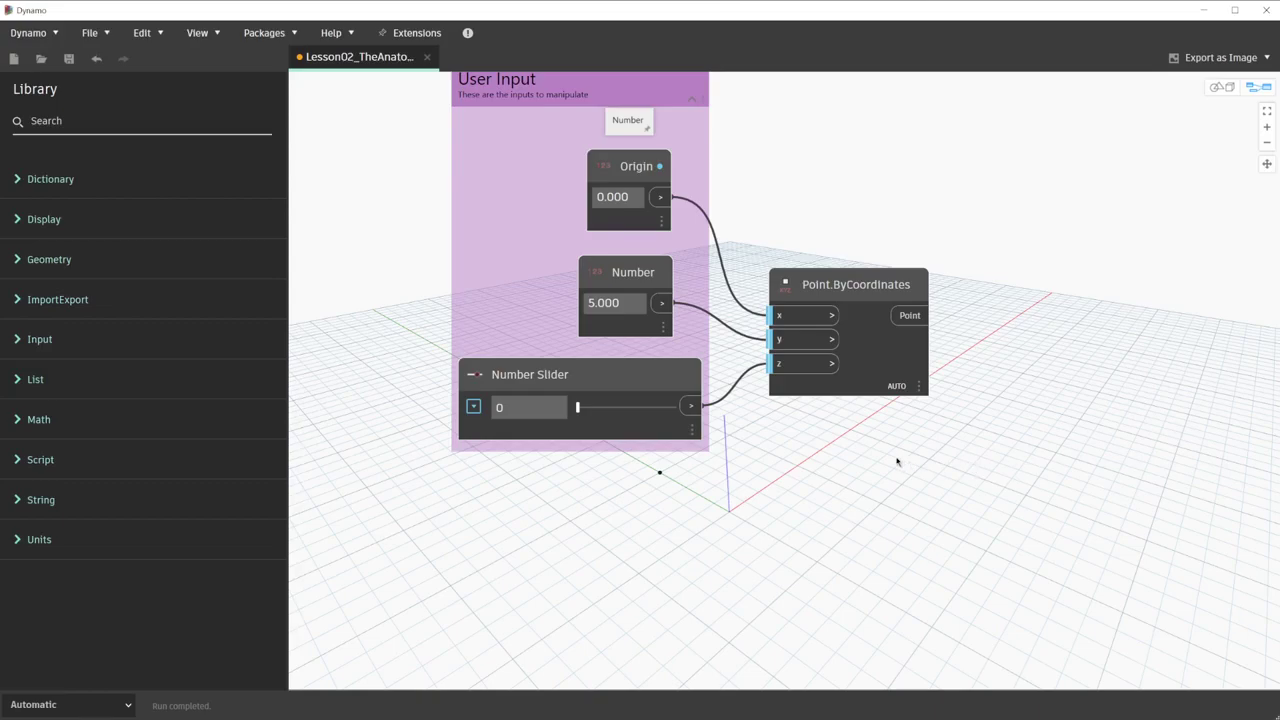
- Remove the Number Slider node from the User Input group
{"action": "left_click", "coordinate": [636, 382]}
{"action": "right_click", "coordinate": [636, 382]}
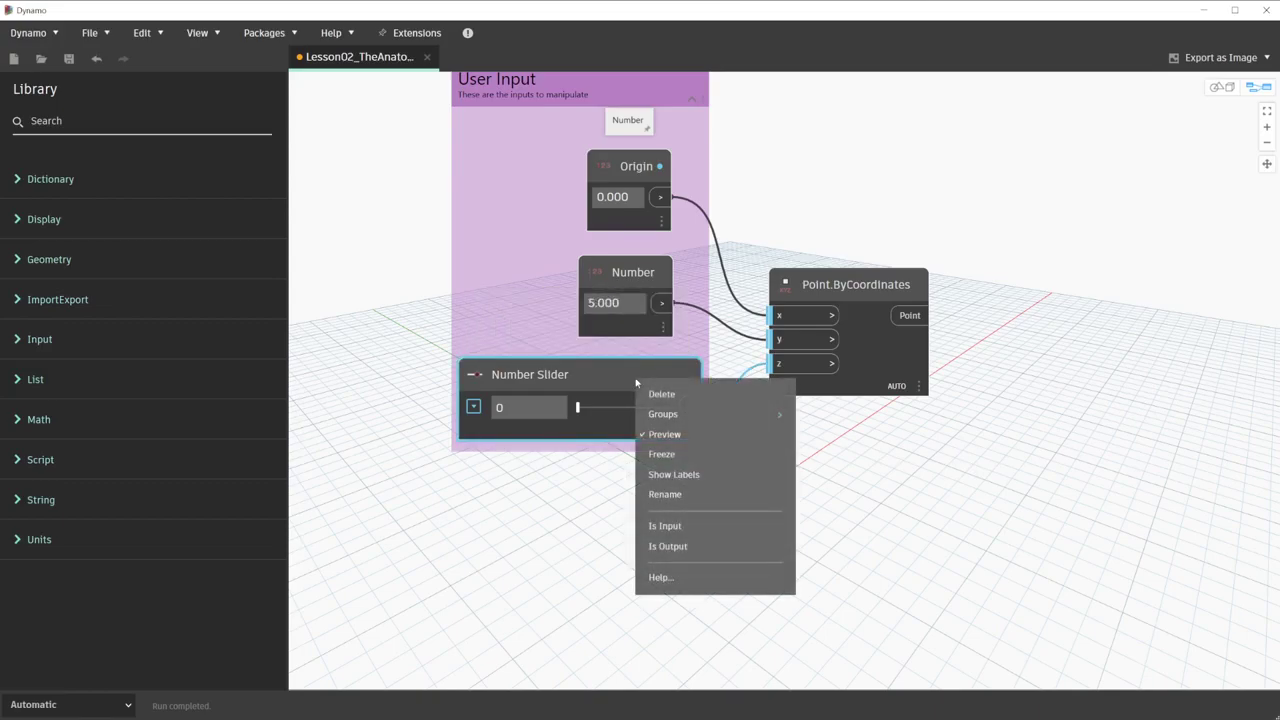
{"action": "mouse_move", "coordinate": [747, 417]}
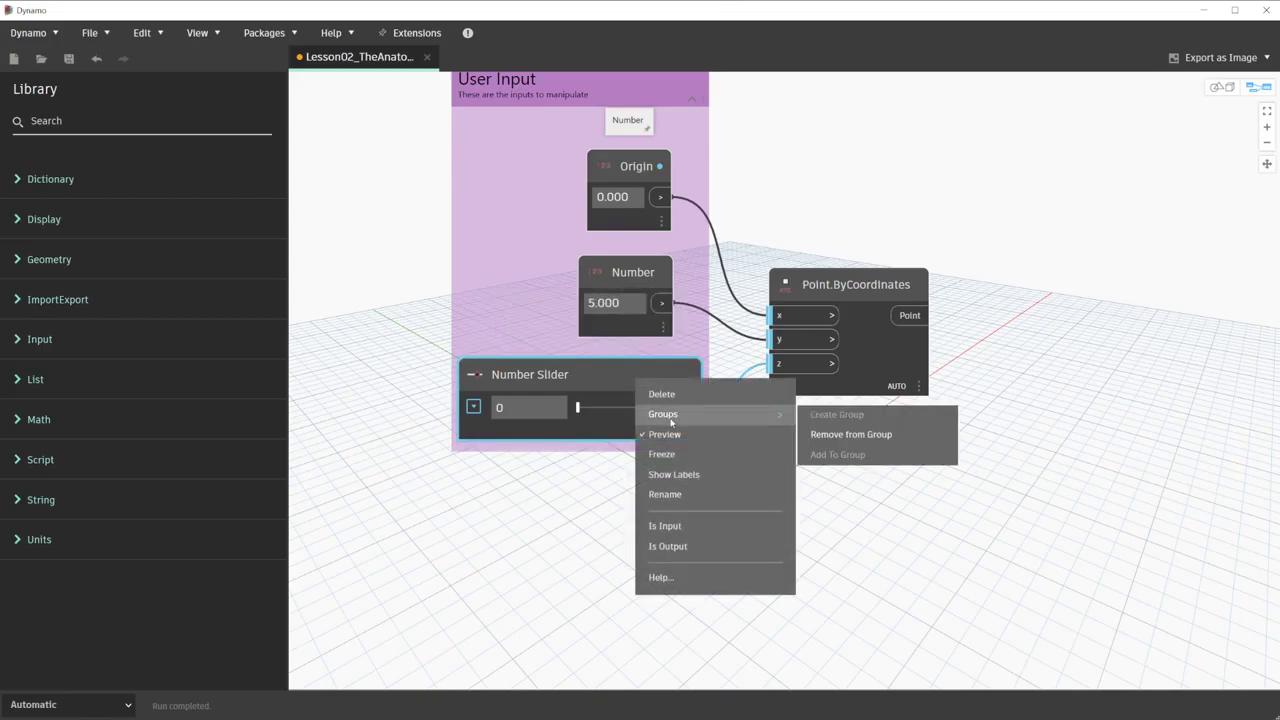
{"action": "left_click", "coordinate": [858, 437]}
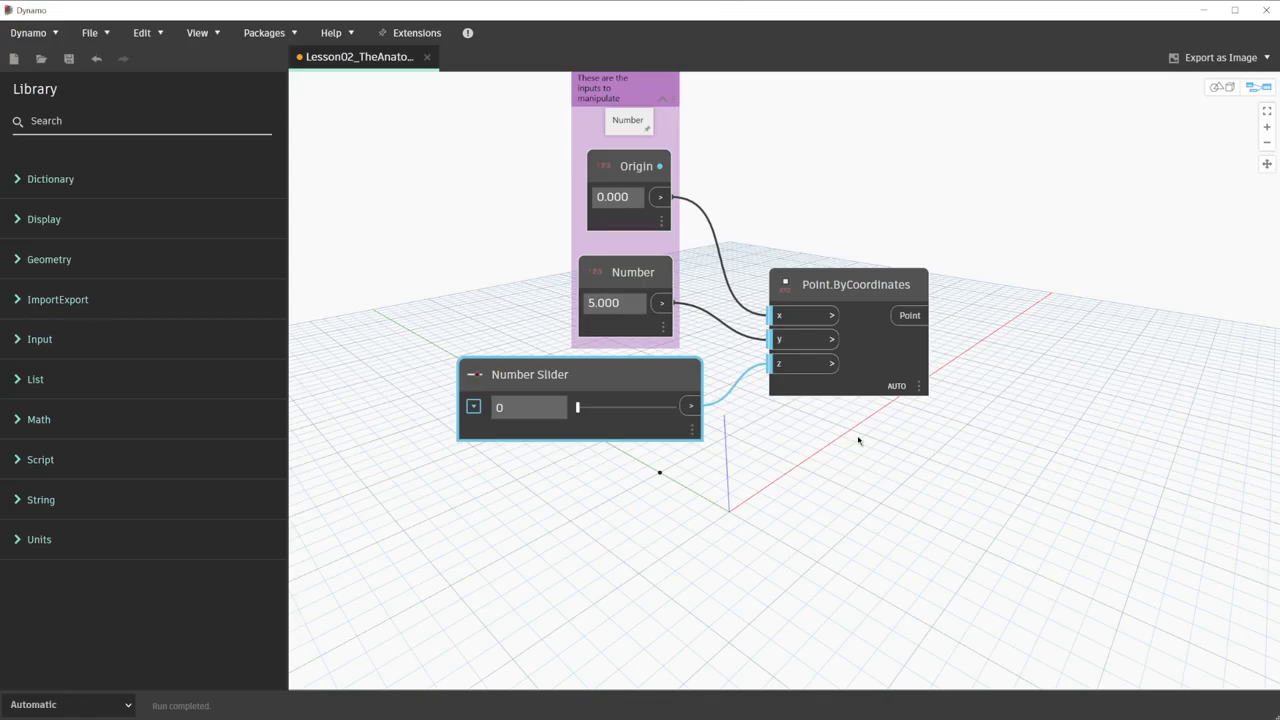
- Create a separate group around the Number Slider and place it just below the User Input group
{"action": "key", "text": "ctrl+g"}
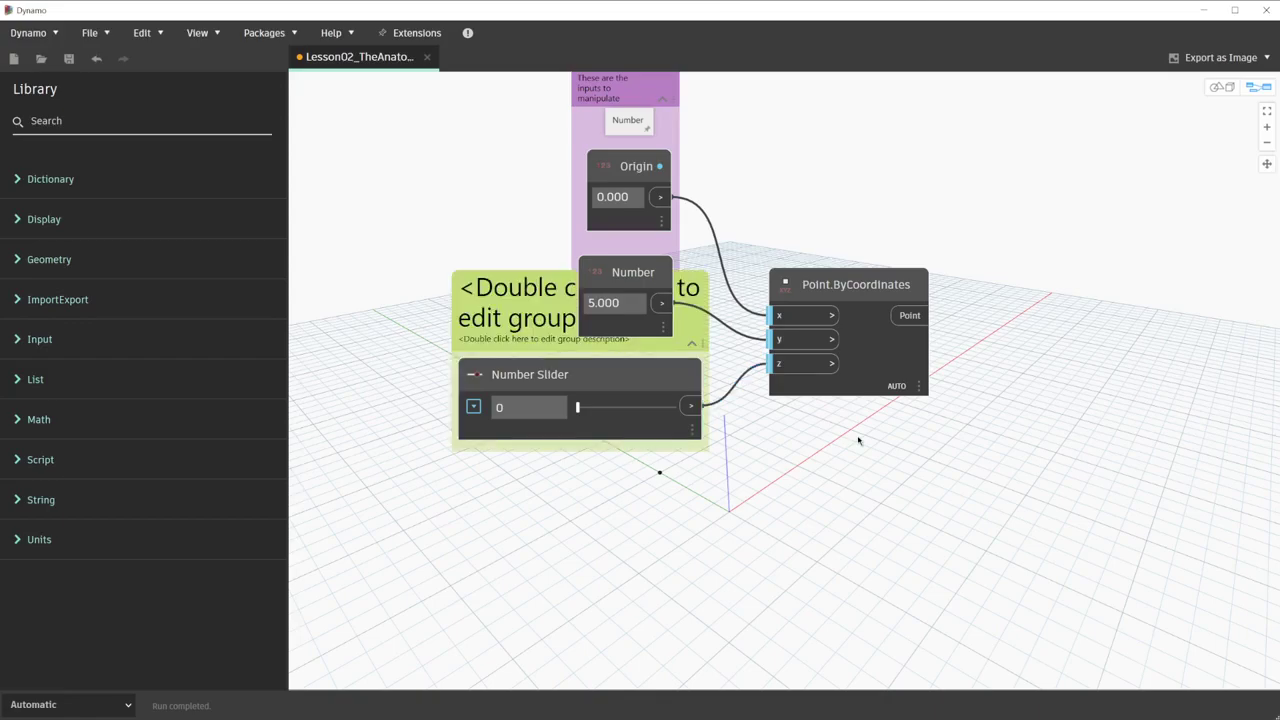
{"action": "left_click_drag", "start_coordinate": [518, 320], "coordinate": [487, 410]}
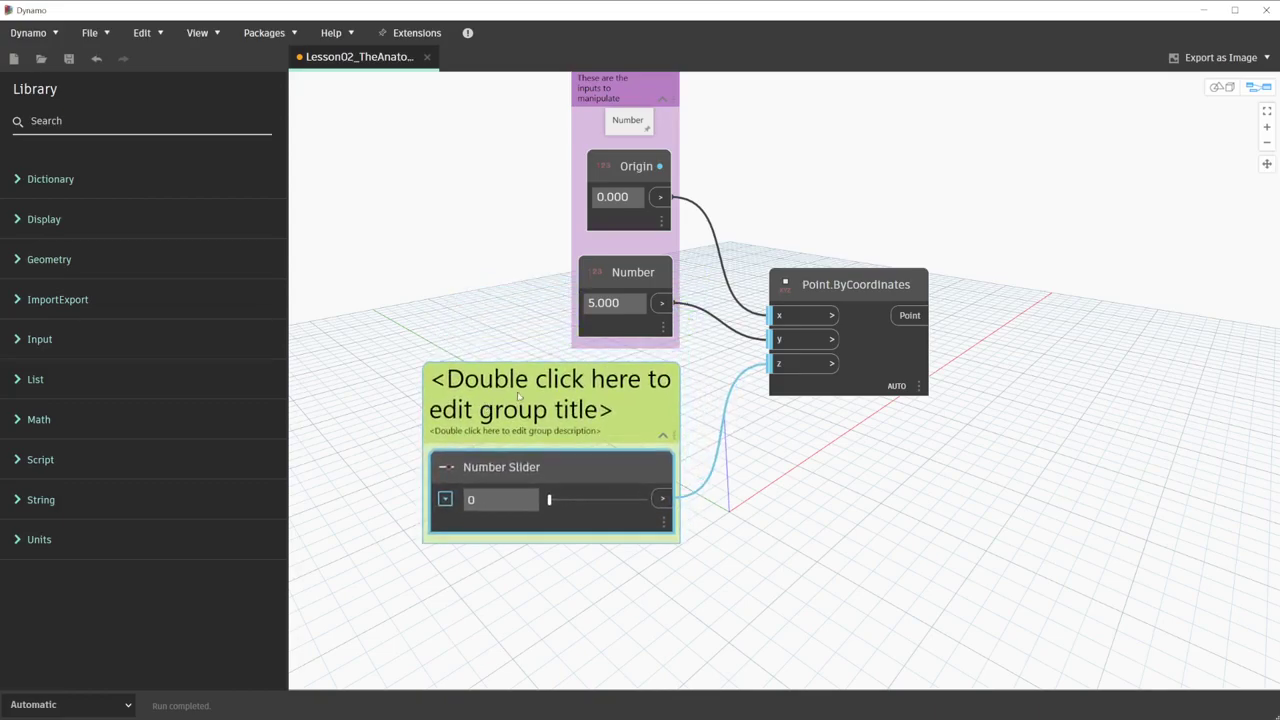
- Title the Number Slider's group "Variable Input" and describe it as "slider to dynamically change the z value"
{"action": "double_click", "coordinate": [518, 393]}
{"action": "type", "text": "Variable Input"}
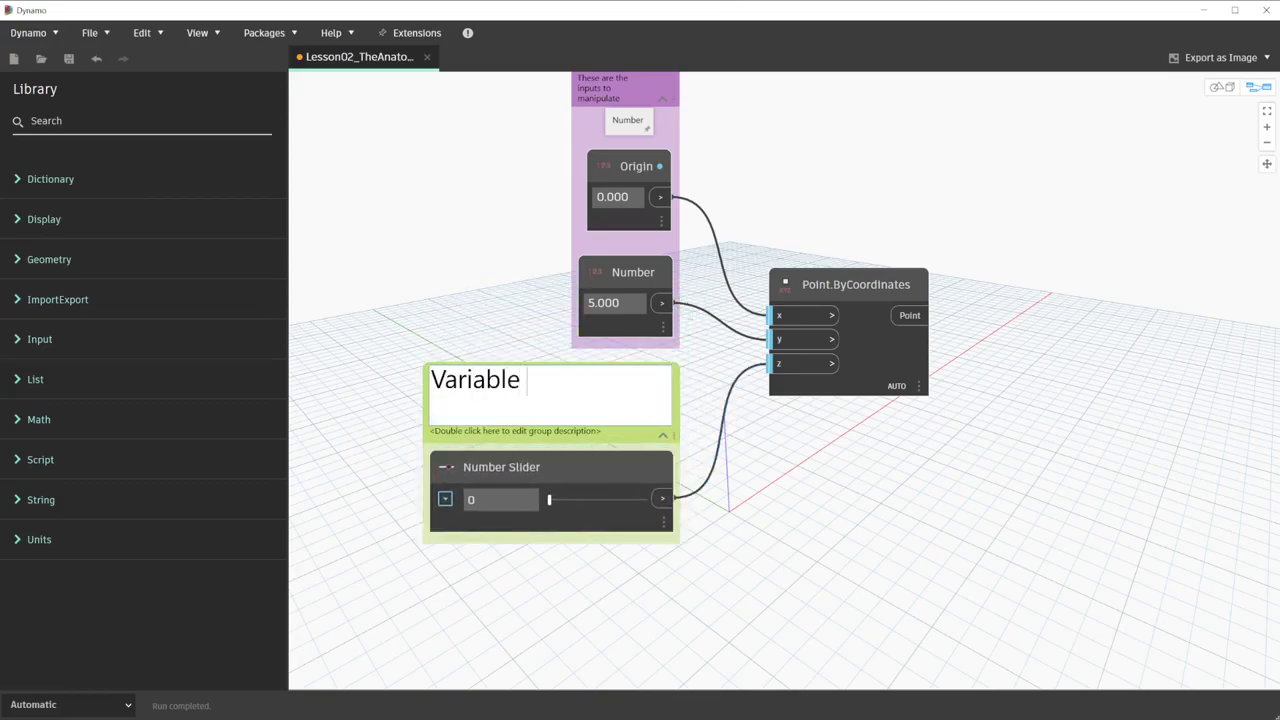
{"action": "left_click", "coordinate": [494, 432]}
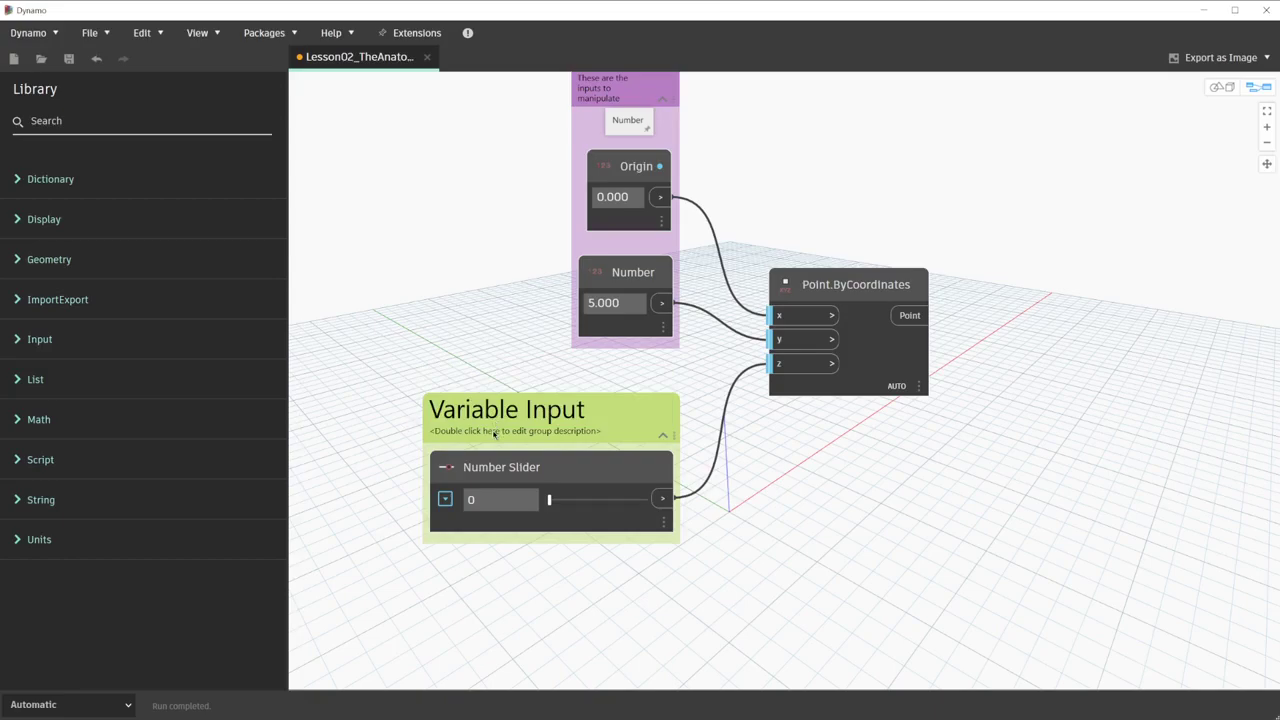
{"action": "double_click", "coordinate": [494, 432]}
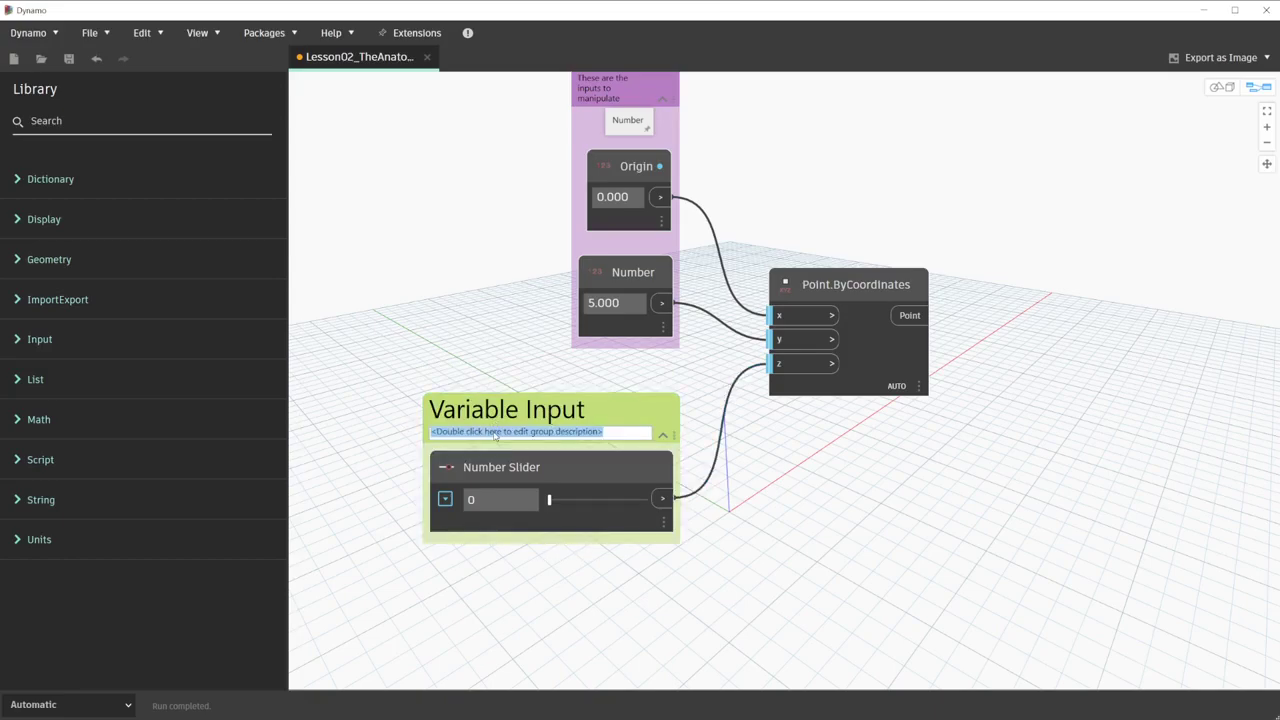
{"action": "type", "text": "slider to dynamically change the z value"}
{"action": "left_click", "coordinate": [488, 352]}
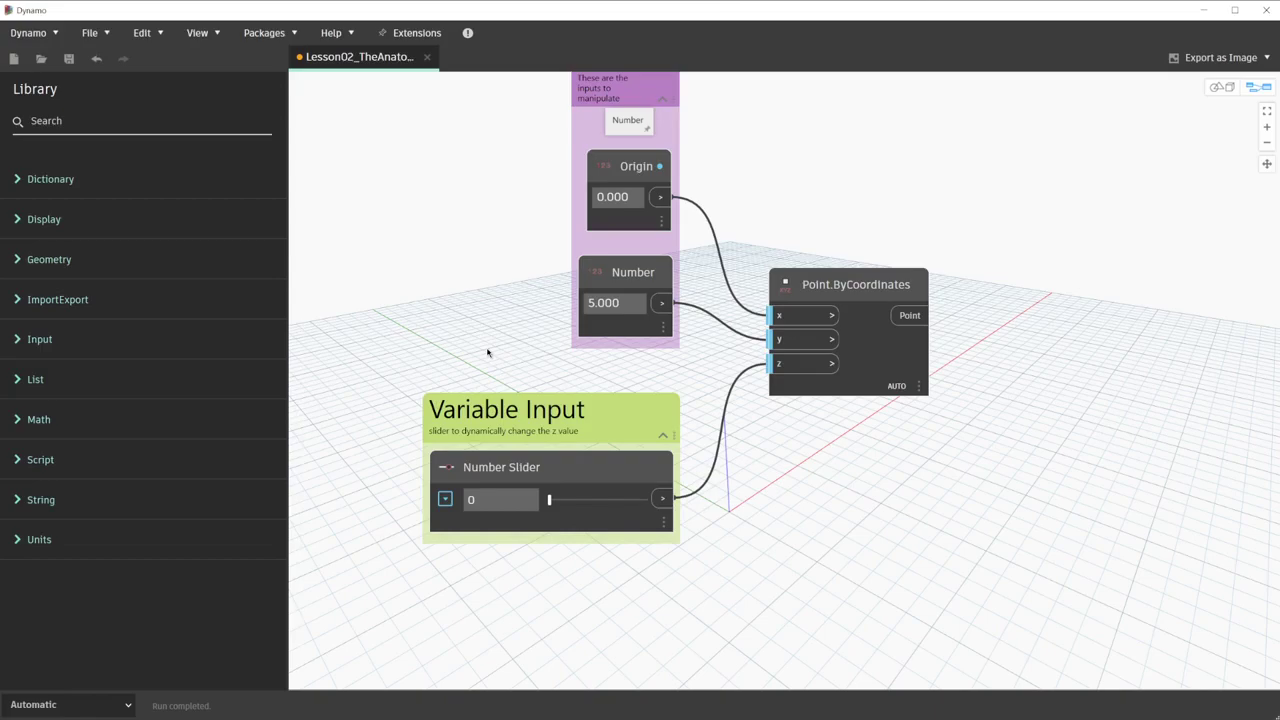
{"action": "scroll", "coordinate": [490, 352], "scroll_direction": "down", "scroll_amount": 2}
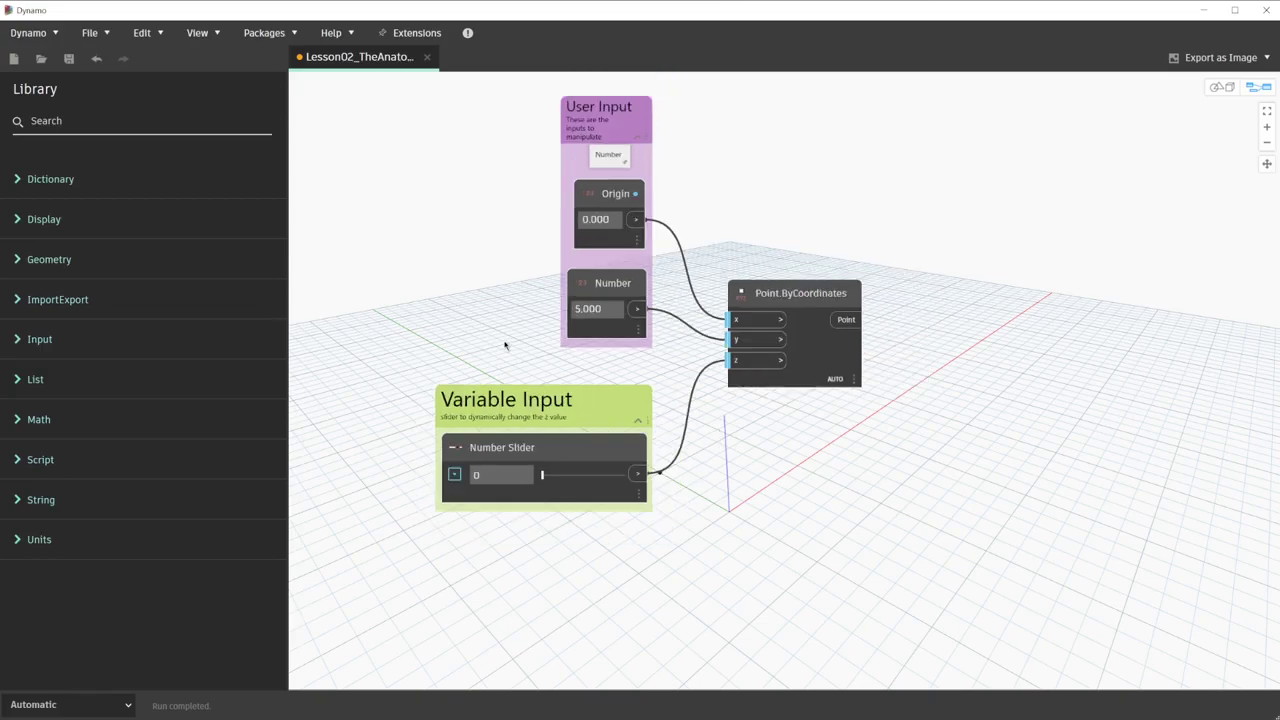
{"action": "middle_click_drag", "start_coordinate": [494, 352], "coordinate": [487, 361]}
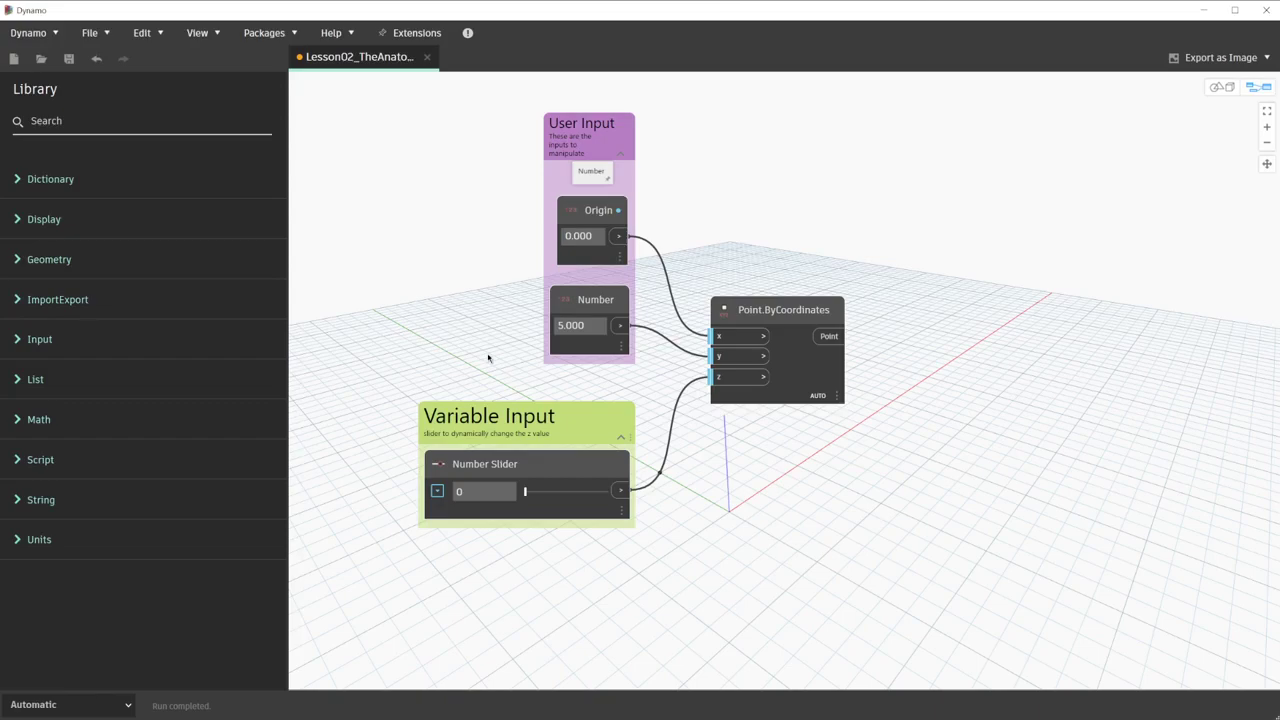
- Nest the Variable Input group inside the User Input group
{"action": "left_click", "coordinate": [577, 154]}
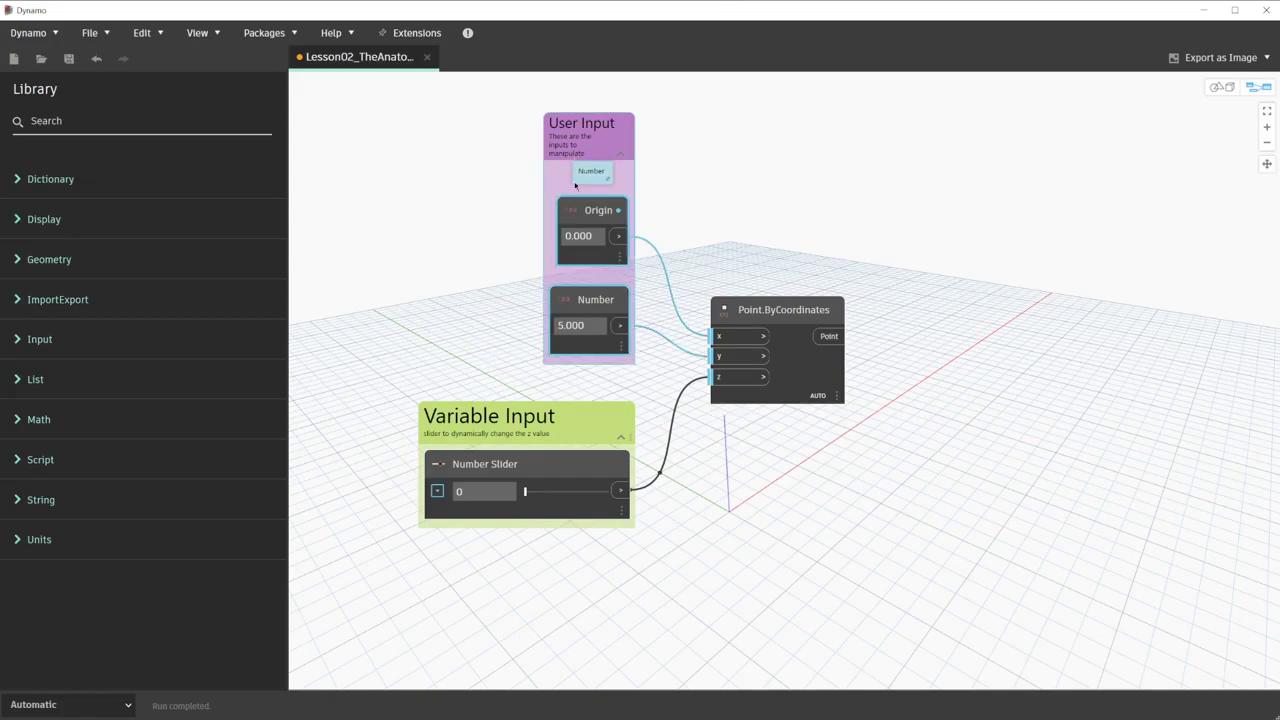
{"action": "left_click", "coordinate": [622, 446], "text": "shift"}
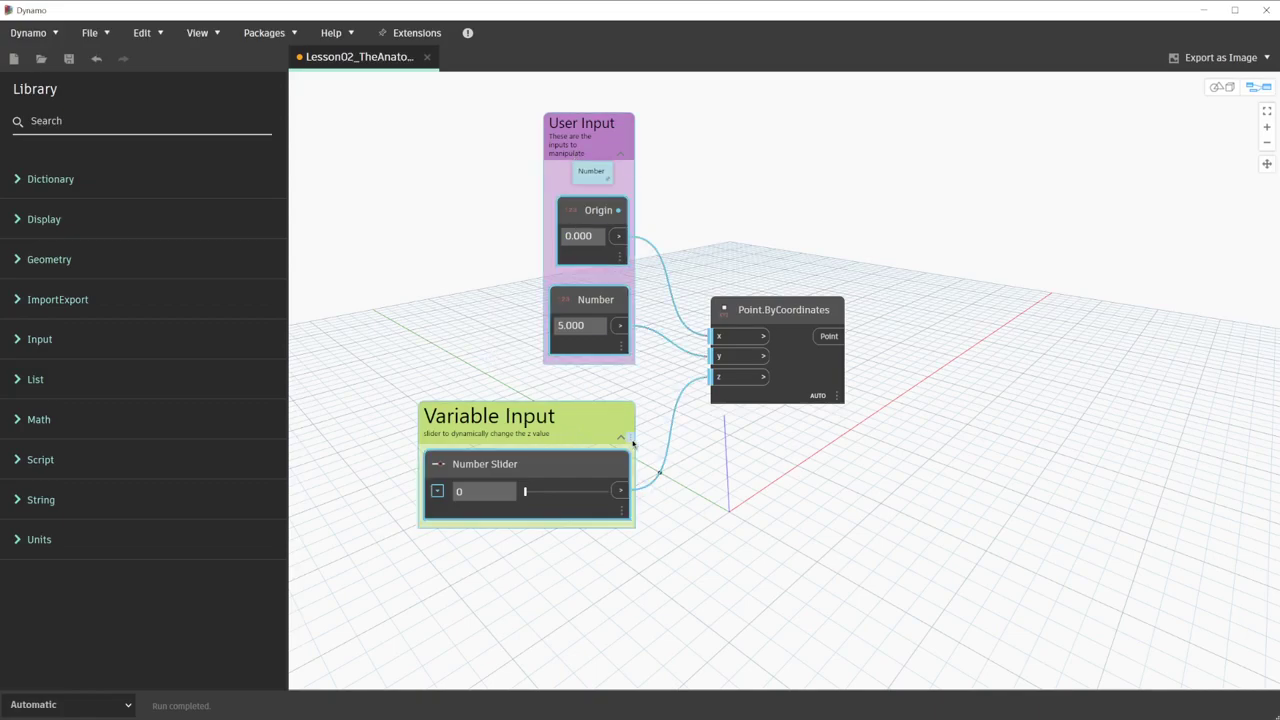
{"action": "right_click", "coordinate": [627, 157]}
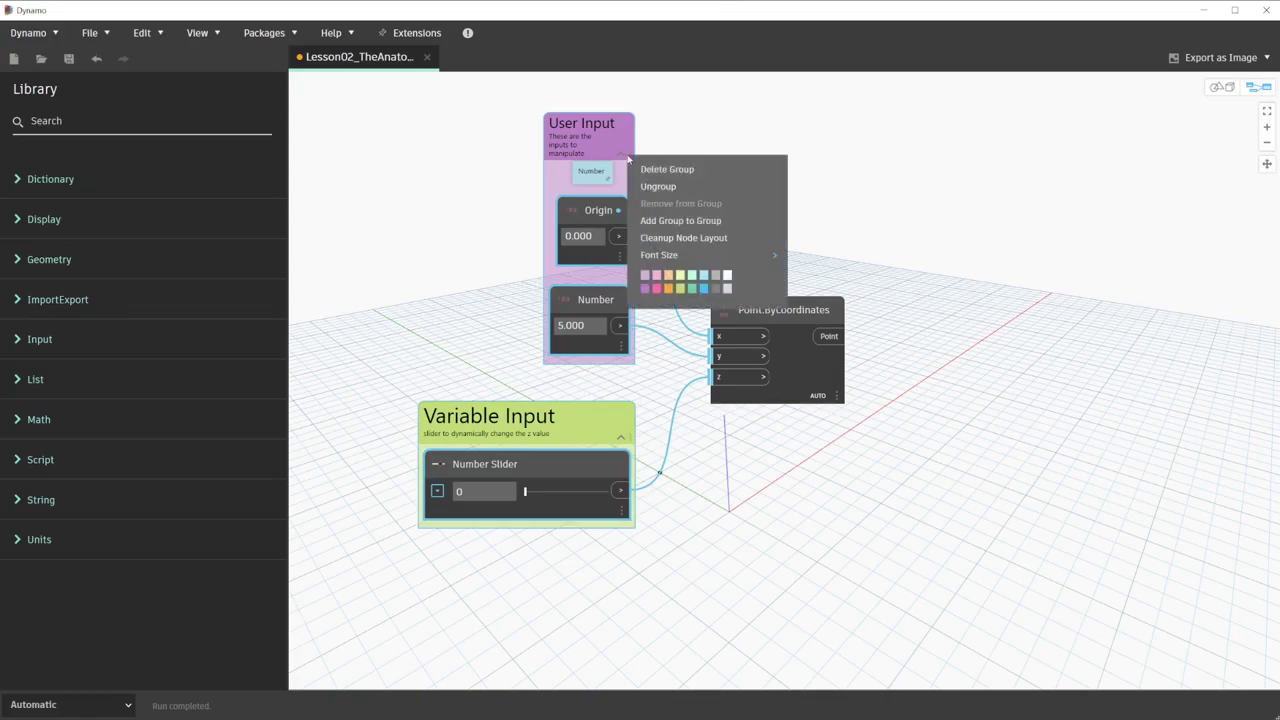
{"action": "left_click", "coordinate": [661, 220]}
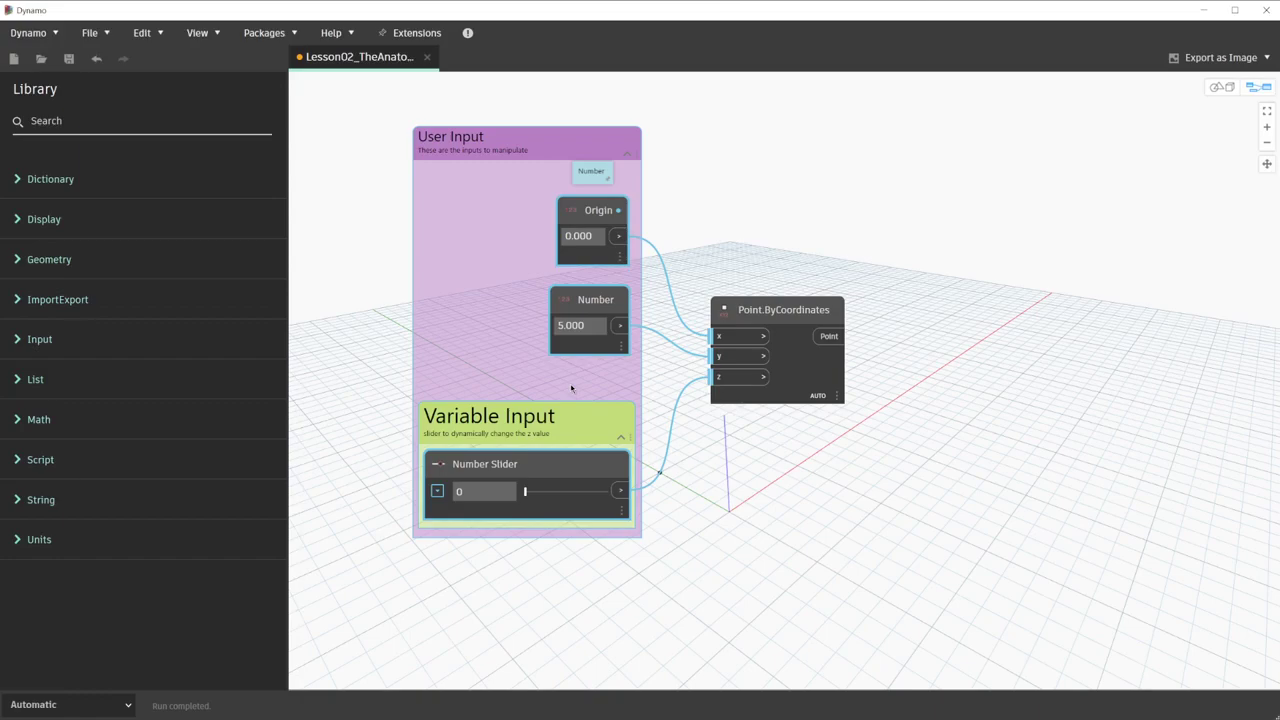
- Create a group around the Point.ByCoordinates node and title it "Output"
{"action": "left_click", "coordinate": [793, 322]}
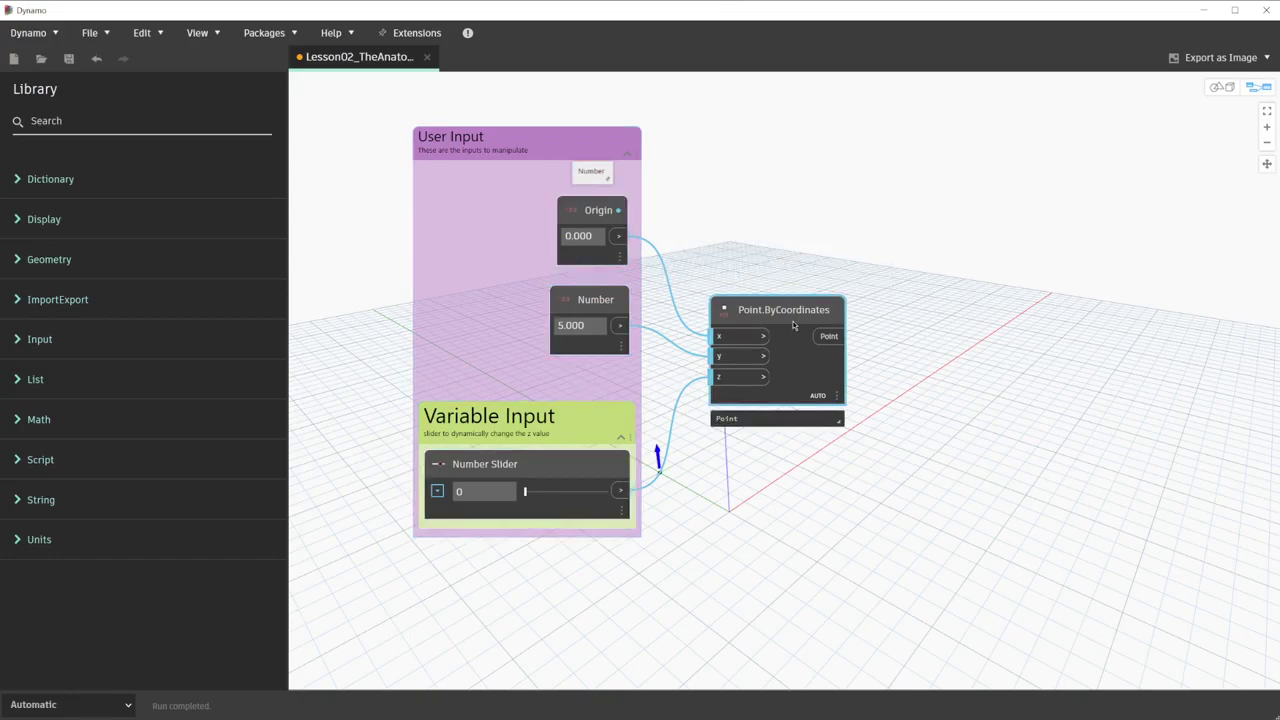
{"action": "key", "text": "ctrl+g"}
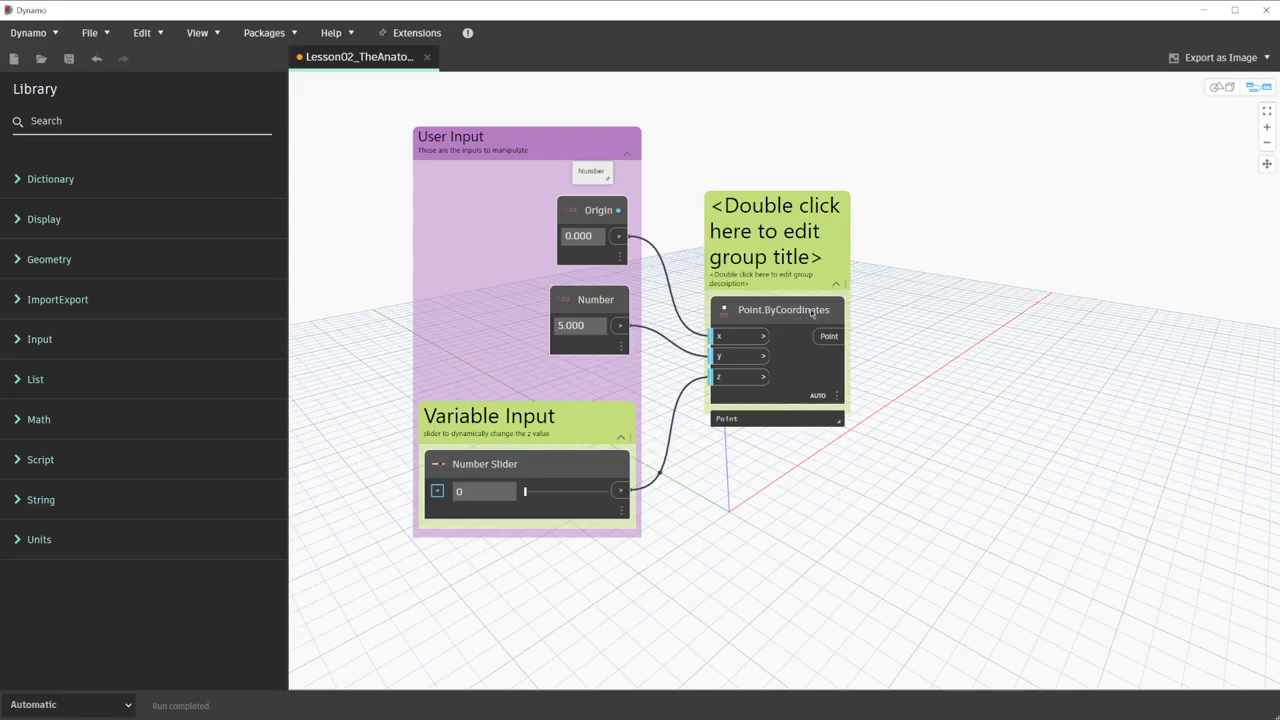
{"action": "double_click", "coordinate": [818, 258]}
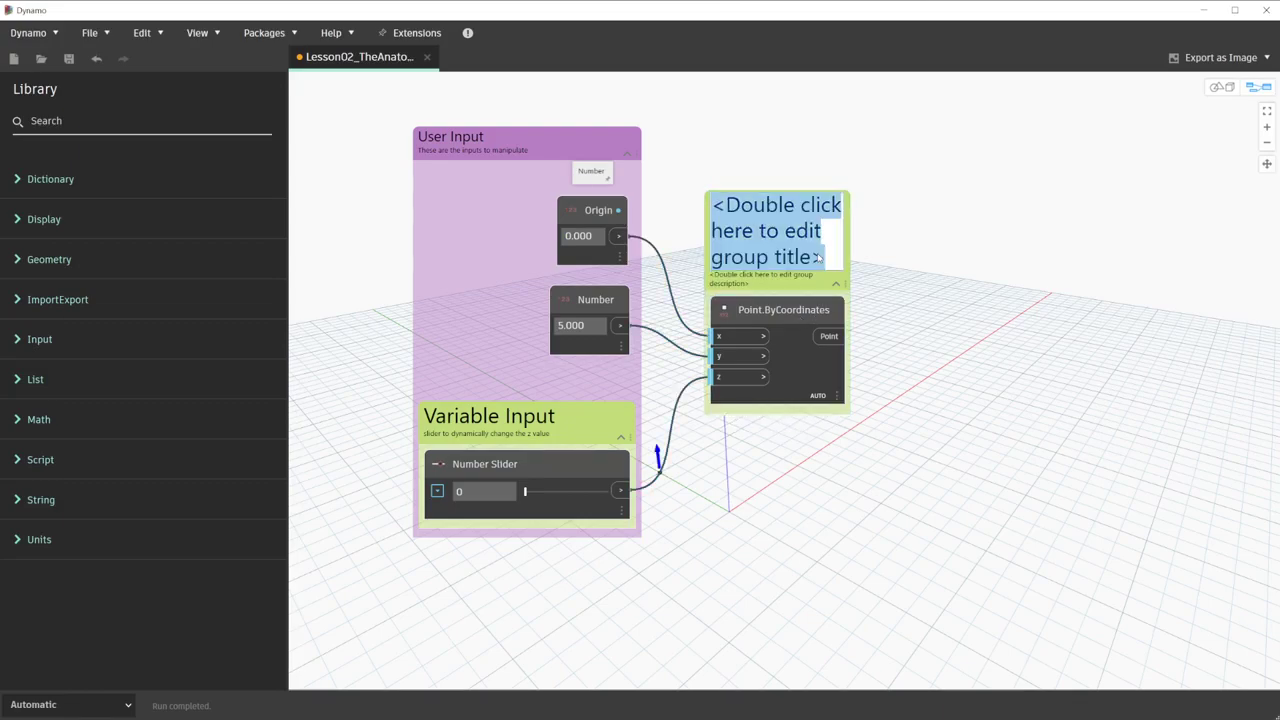
{"action": "type", "text": "Output"}
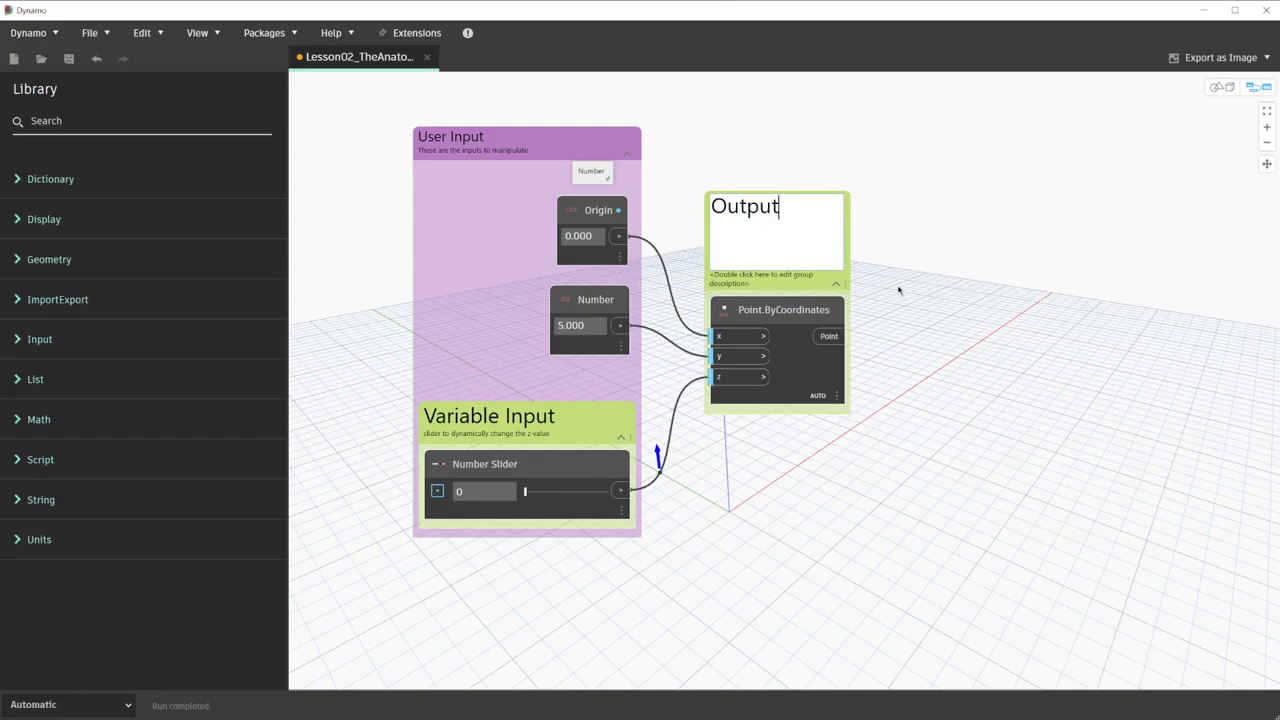
{"action": "left_click", "coordinate": [897, 286]}
- Describe the Output group as "this outputs the created point"
{"action": "double_click", "coordinate": [797, 281]}
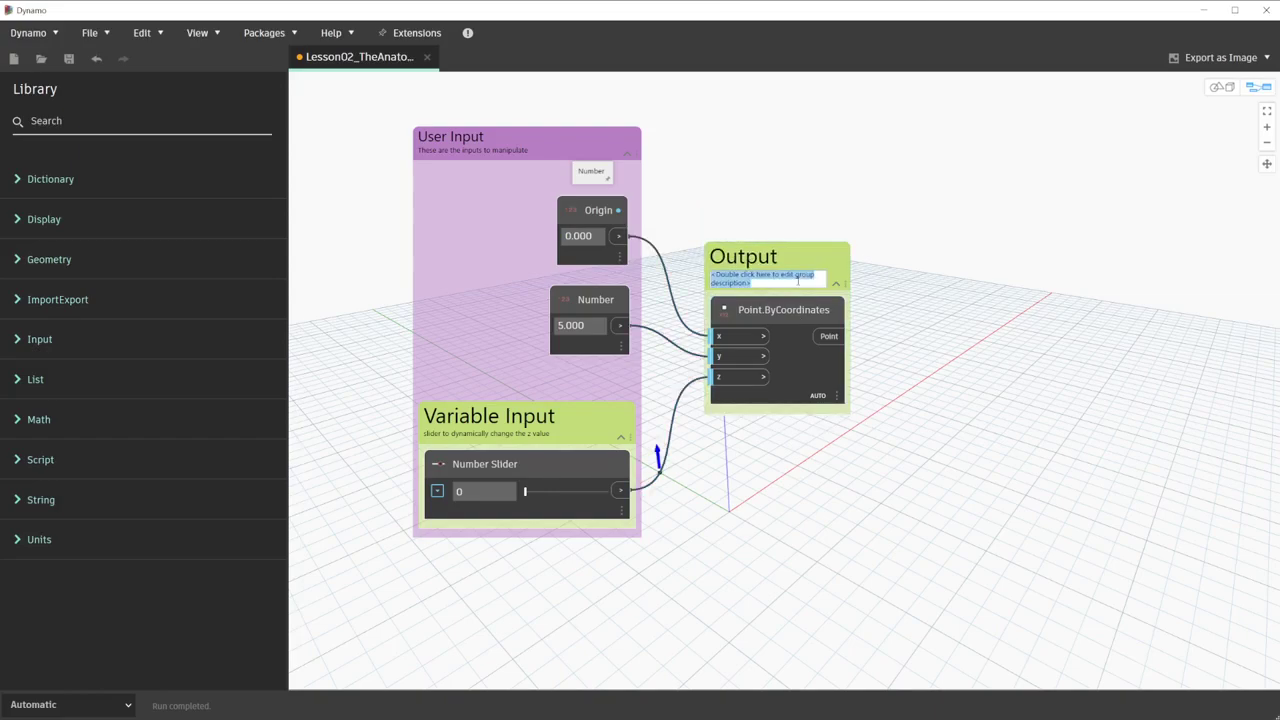
{"action": "type", "text": "this outp"}
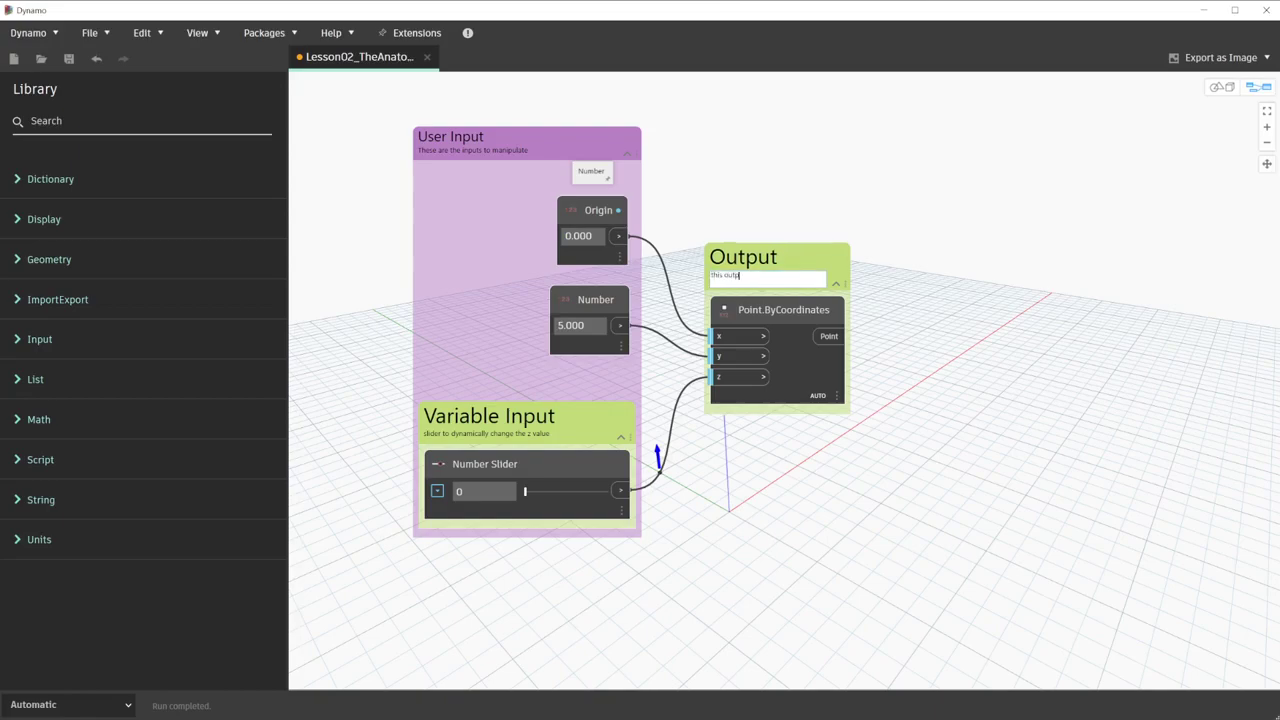
{"action": "type", "text": "uts the created point"}
{"action": "left_click", "coordinate": [940, 284]}
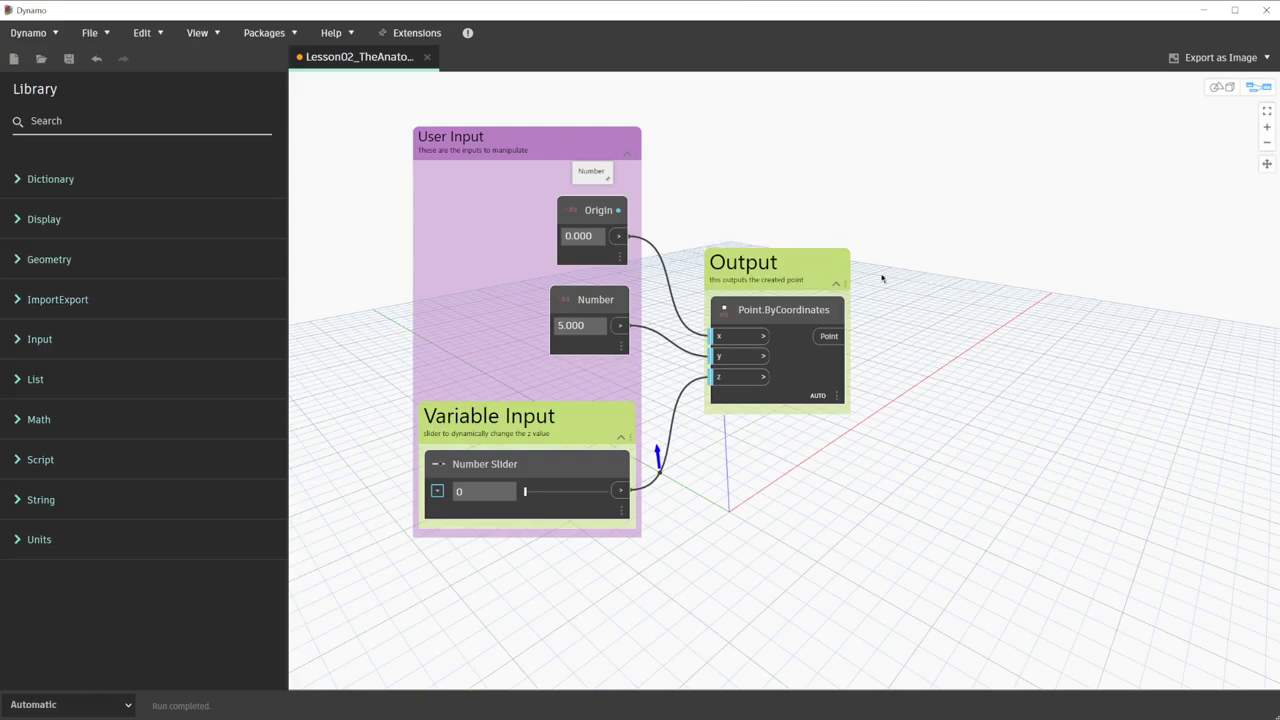
- Change the Output group's colour to light mint green
{"action": "left_click", "coordinate": [826, 265]}
{"action": "right_click", "coordinate": [826, 265]}
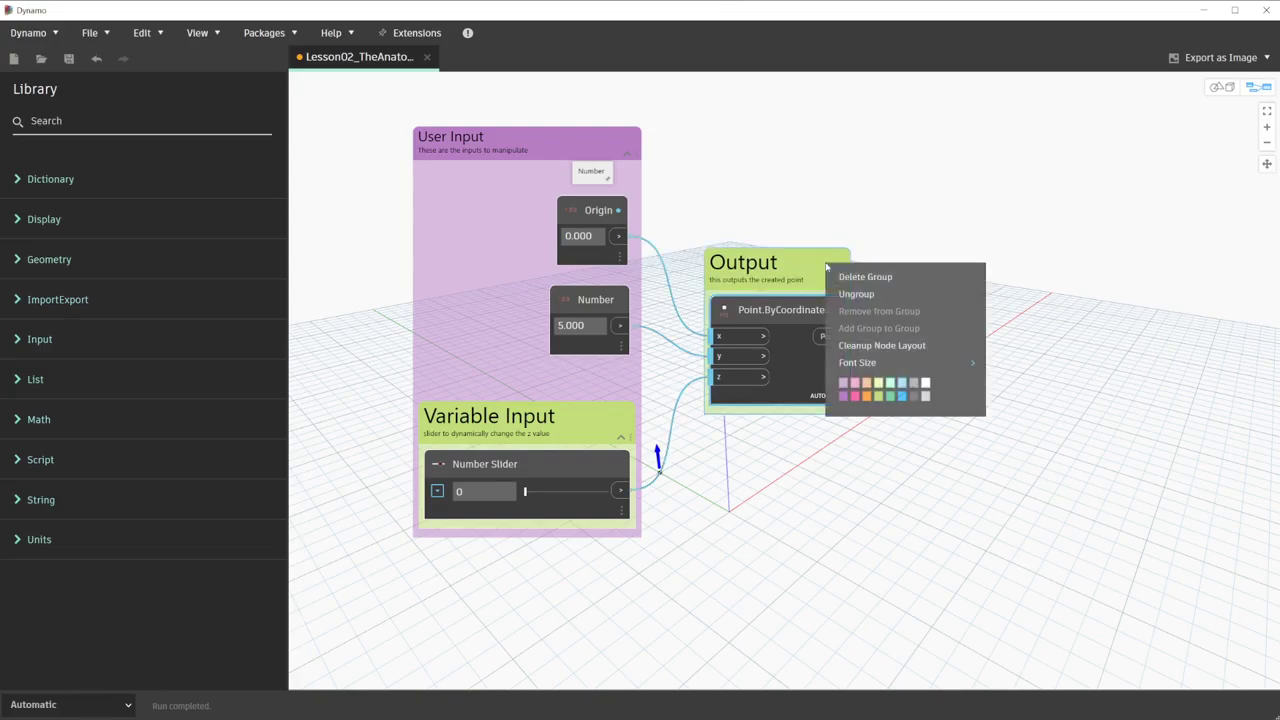
{"action": "left_click", "coordinate": [896, 395]}
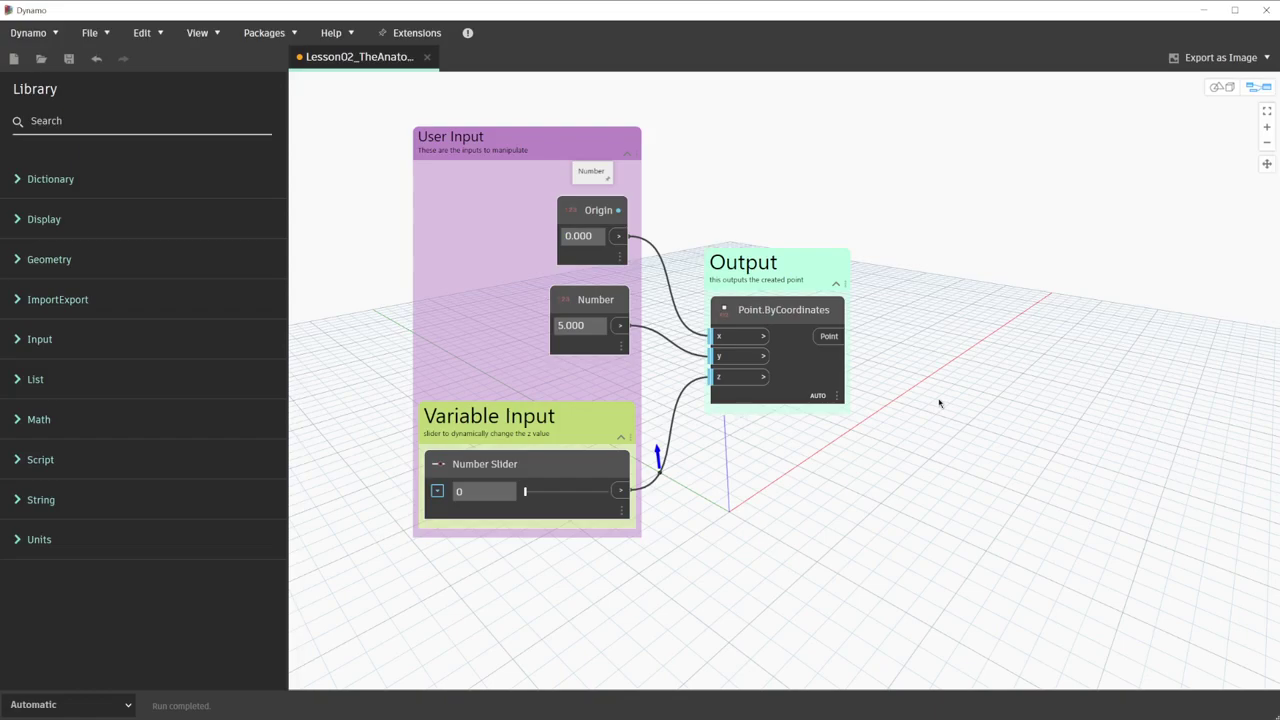
- Collapse the User Input group and the Output group
{"action": "left_click", "coordinate": [627, 158]}
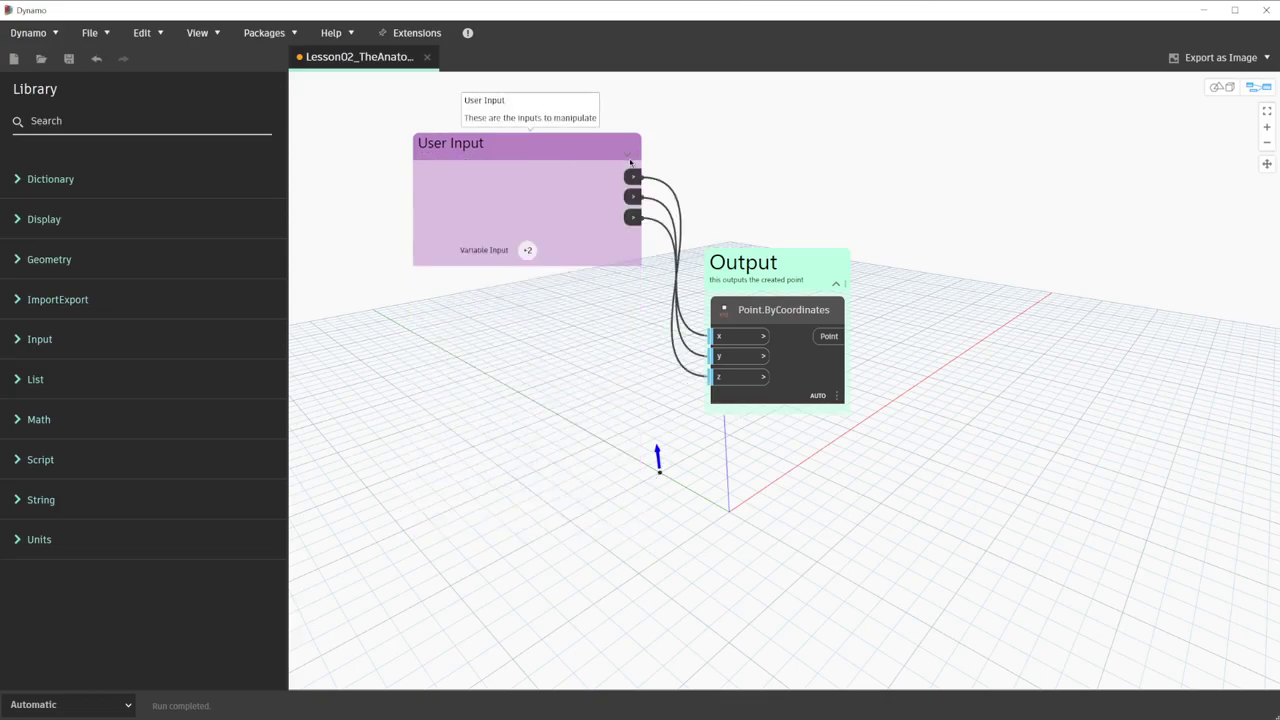
{"action": "left_click", "coordinate": [837, 284]}
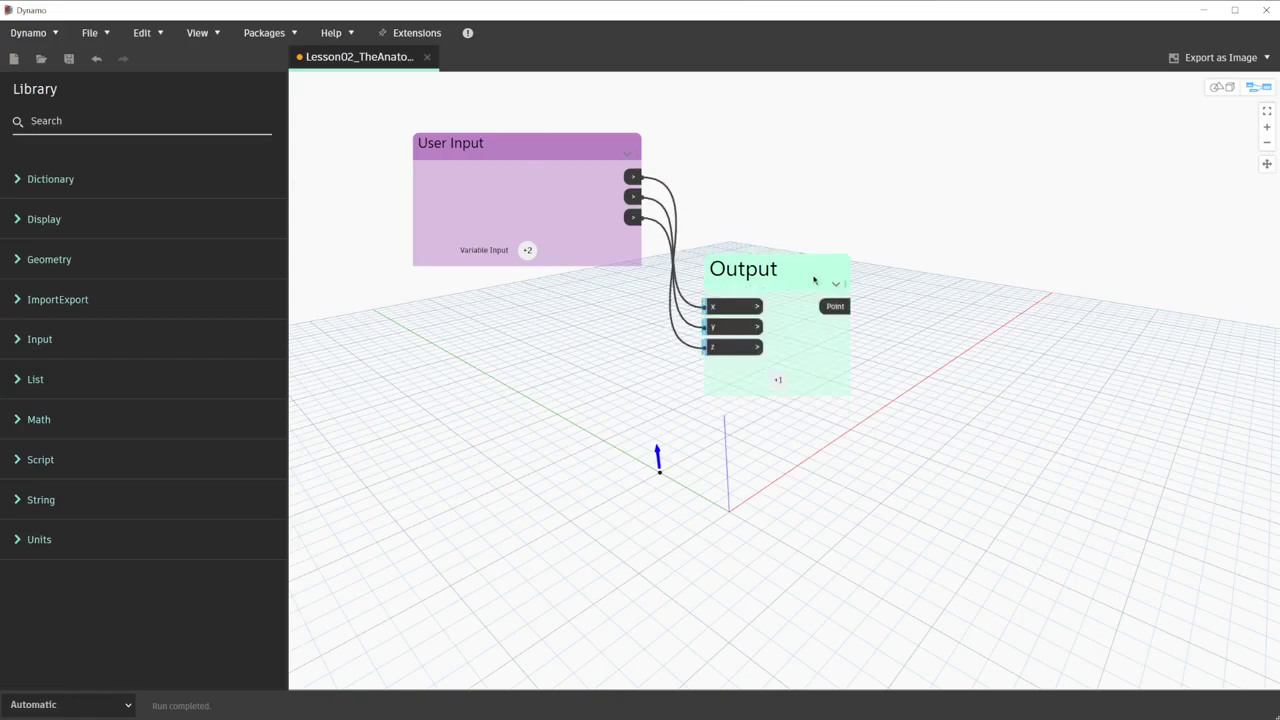